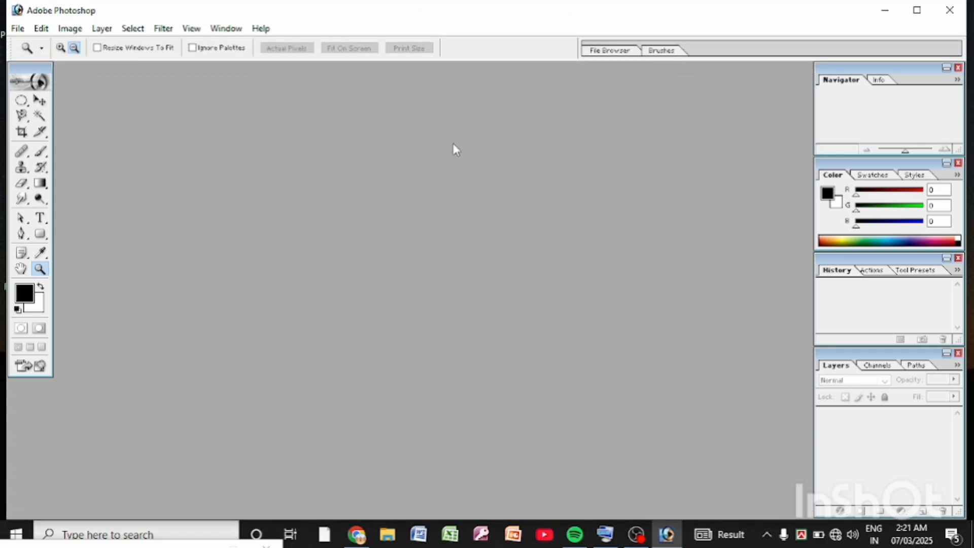
Step: Open the portrait IMG_20250317_172106.jpg from the Pictures folder and maximize its document window
click(19, 33)
click(17, 29)
click(18, 31)
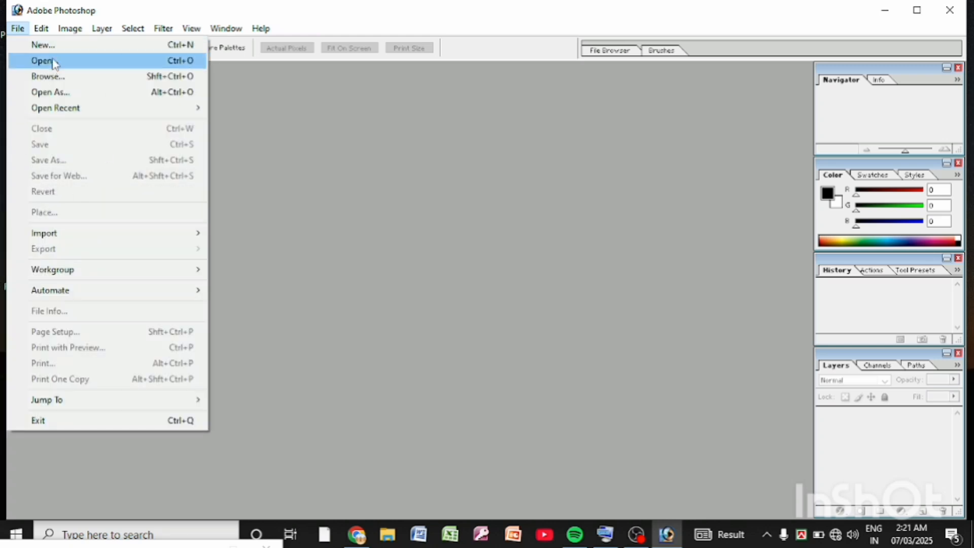
click(54, 63)
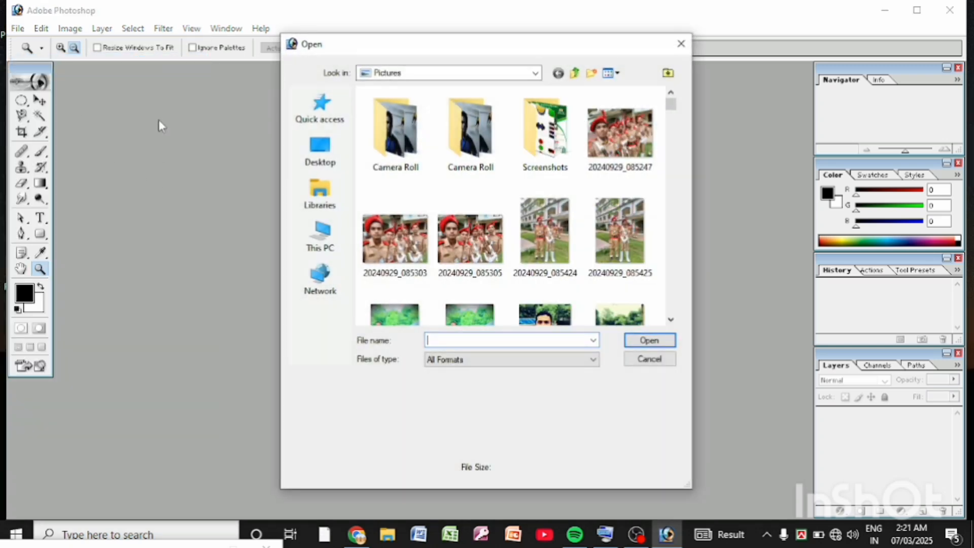
drag(671, 104, 674, 256)
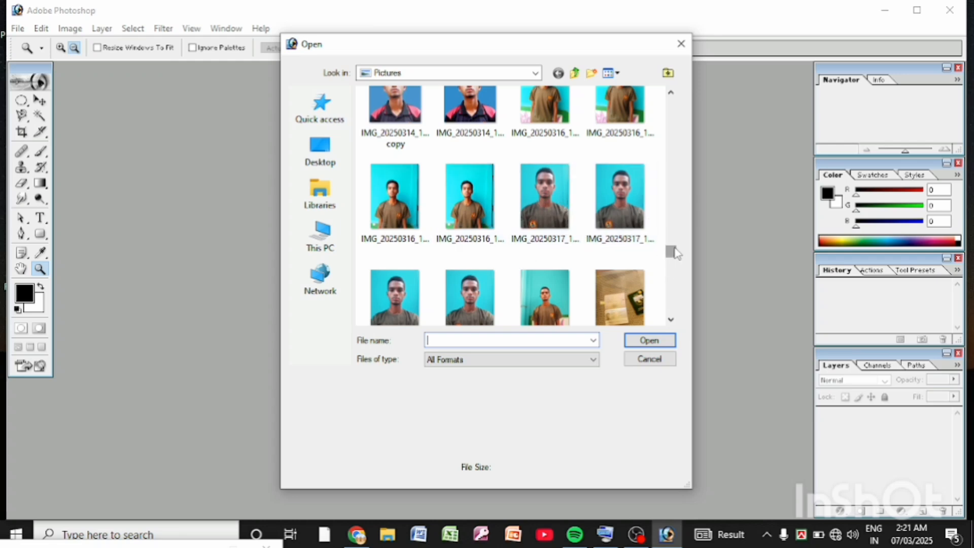
drag(673, 254, 673, 256)
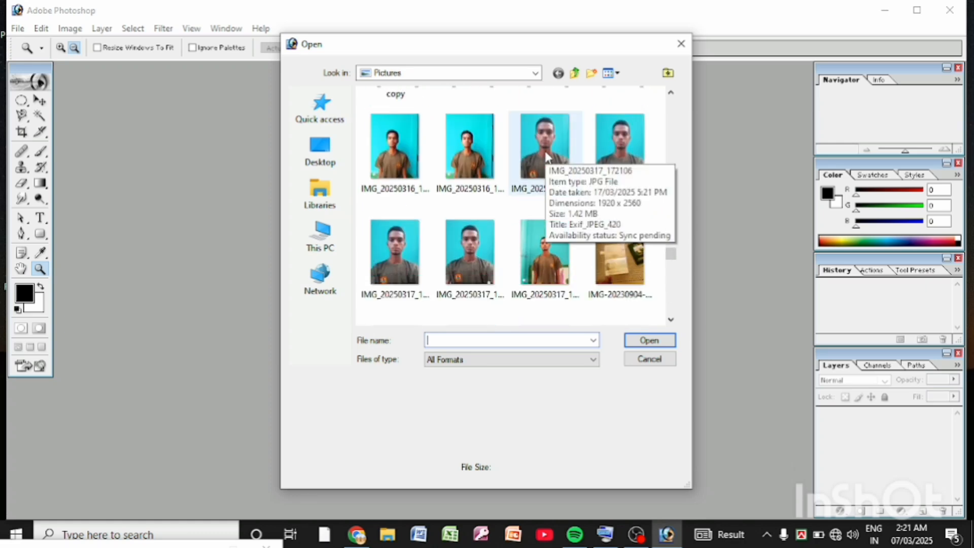
double_click(545, 156)
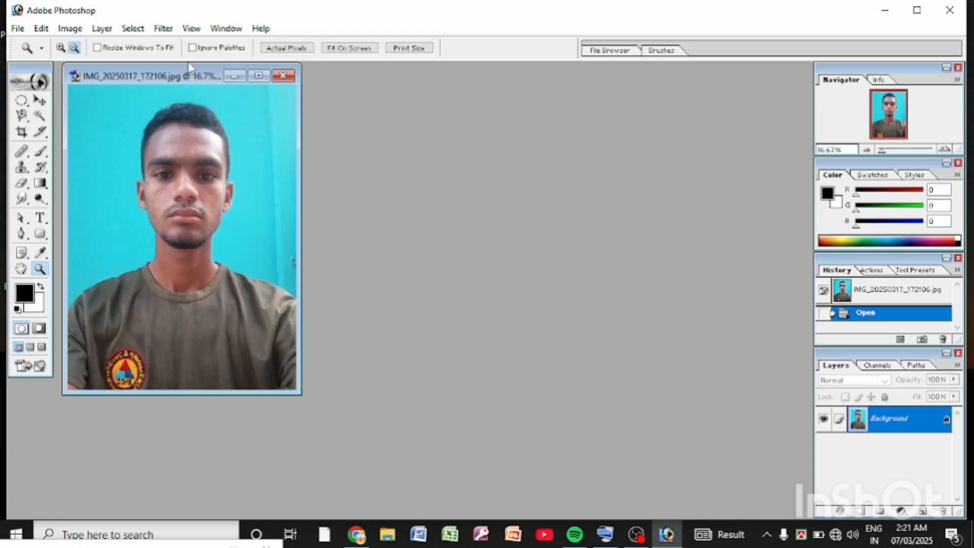
click(258, 75)
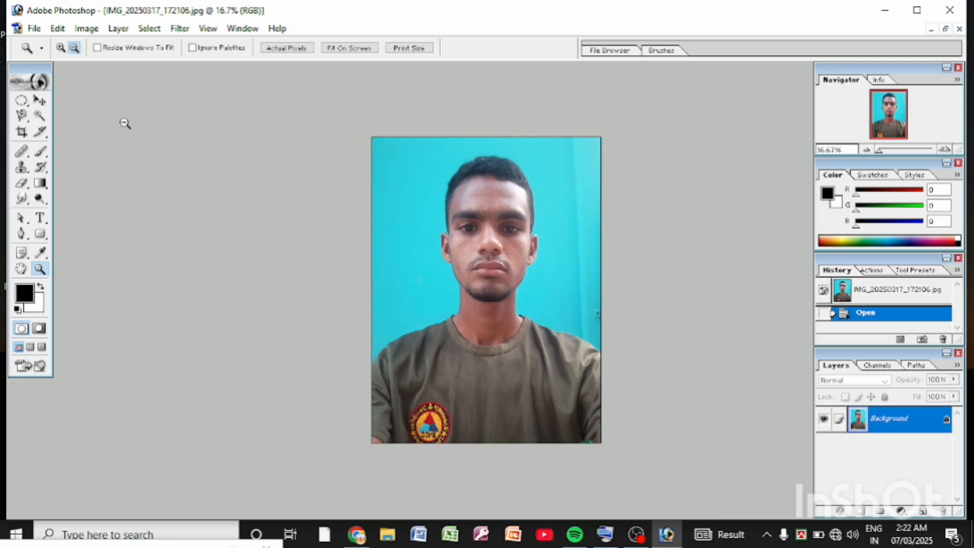
Step: Set up the Crop tool for a 40 cm wide by 50 cm high crop at 300 pixels/inch
click(21, 132)
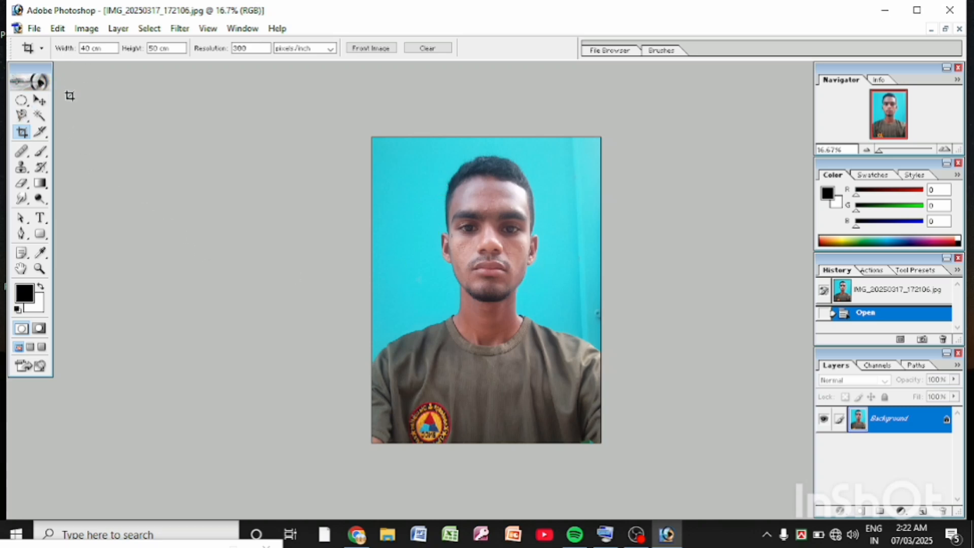
double_click(89, 48)
double_click(158, 48)
double_click(252, 48)
click(23, 132)
Step: Crop the portrait to the head and shoulders, centring the frame on the face and cutting off the shirt badge
drag(394, 150, 717, 379)
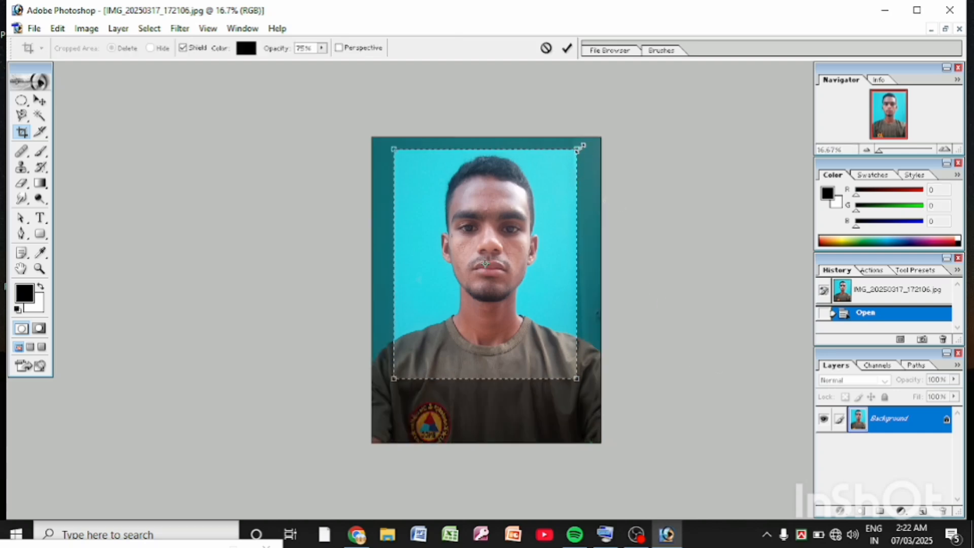
drag(580, 148, 583, 139)
drag(544, 202, 550, 207)
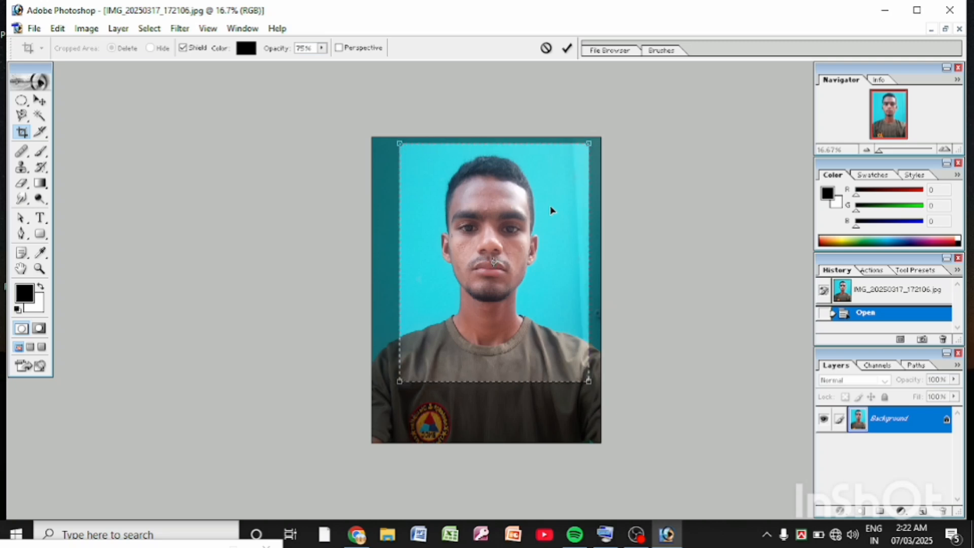
drag(517, 272, 515, 273)
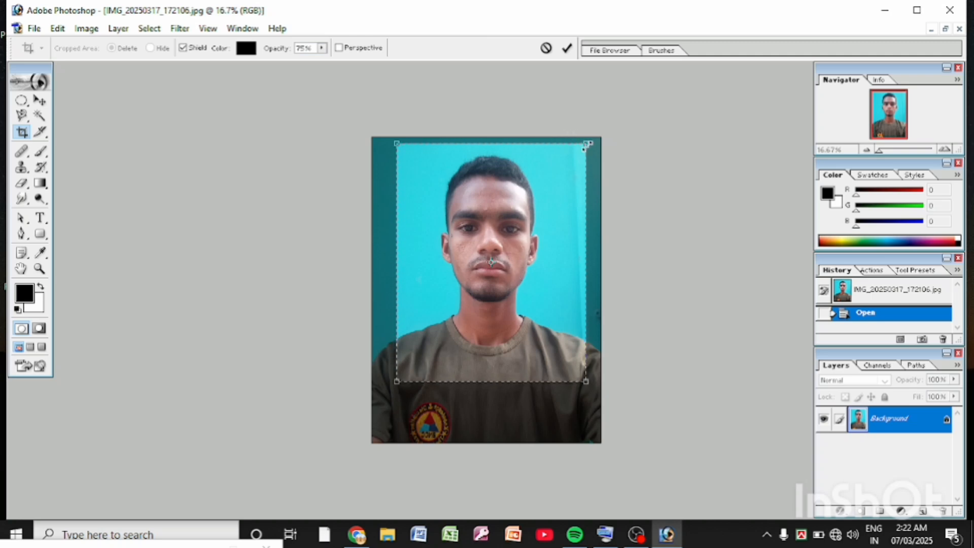
drag(586, 144, 591, 137)
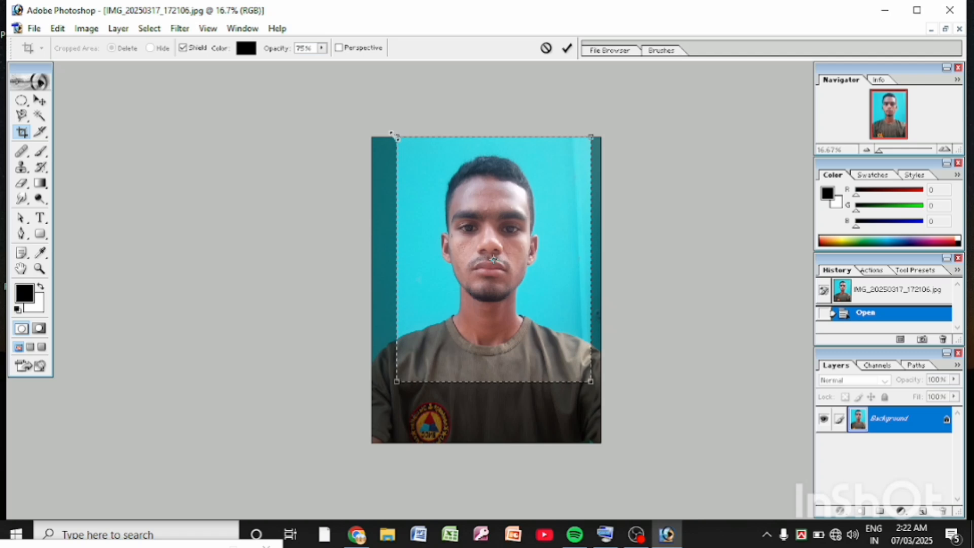
drag(391, 134, 390, 132)
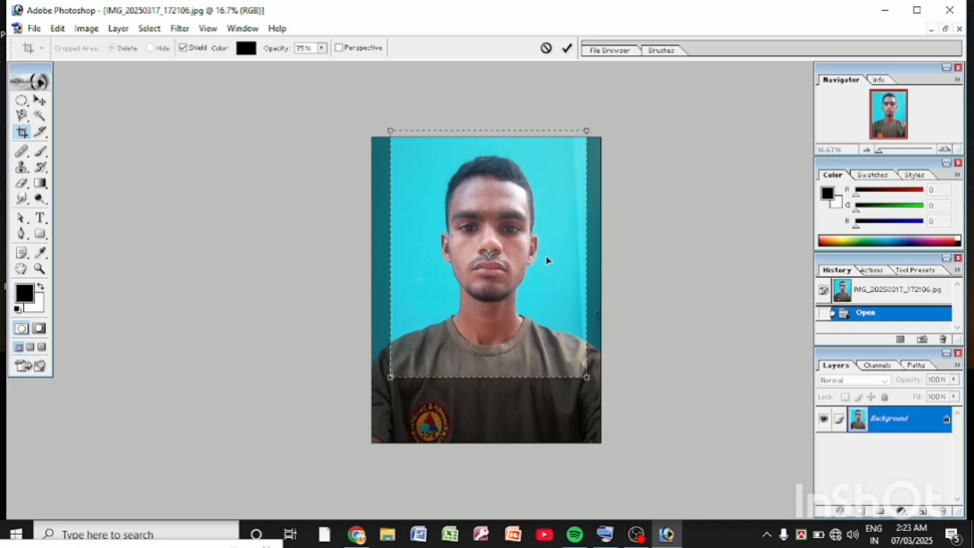
drag(546, 258, 551, 271)
drag(552, 274, 552, 273)
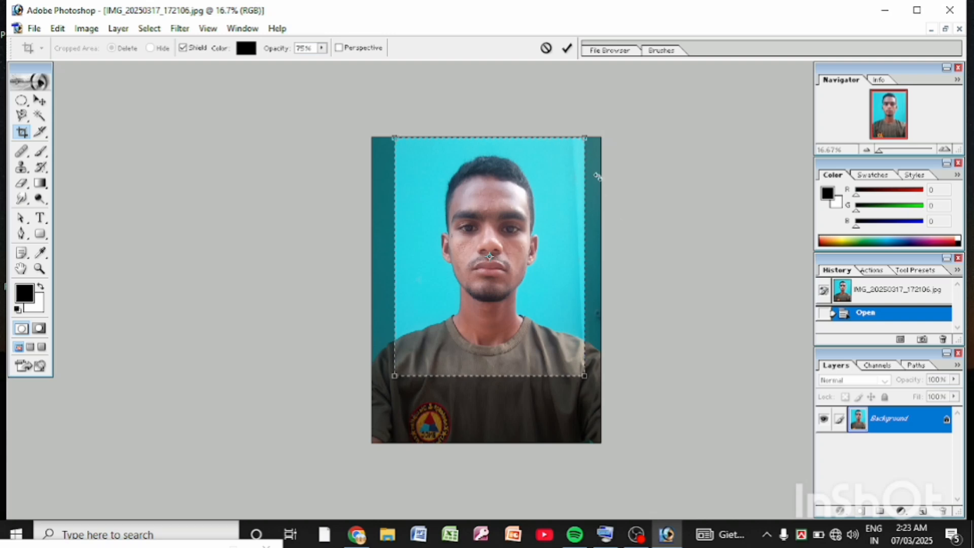
click(567, 48)
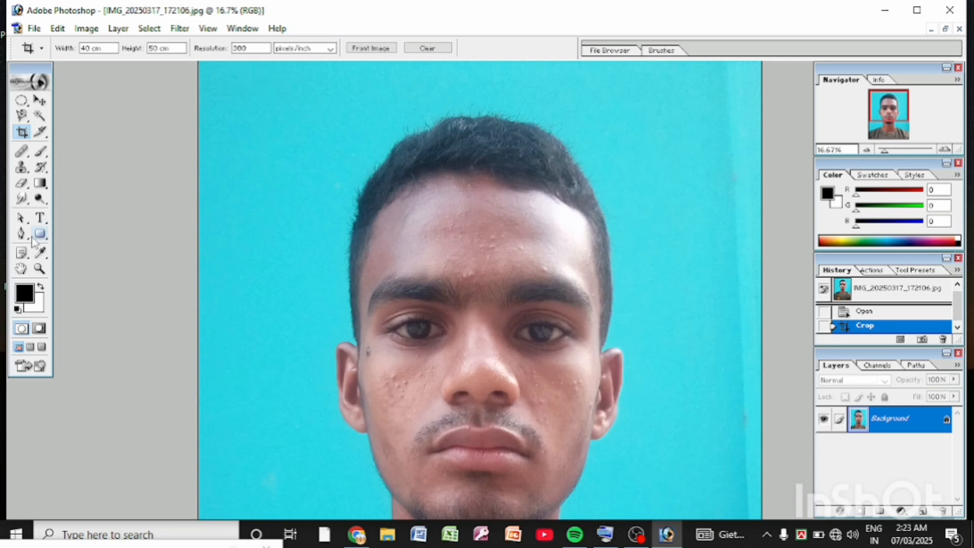
Step: Try to select the turquoise background with the Magic Wand at tolerance 0
click(40, 268)
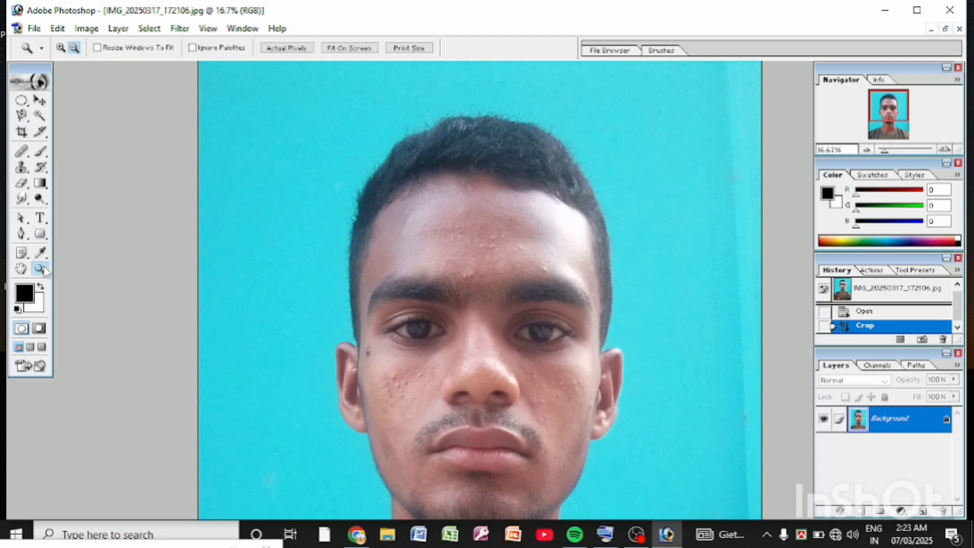
alt+click(560, 231)
alt+click(560, 231)
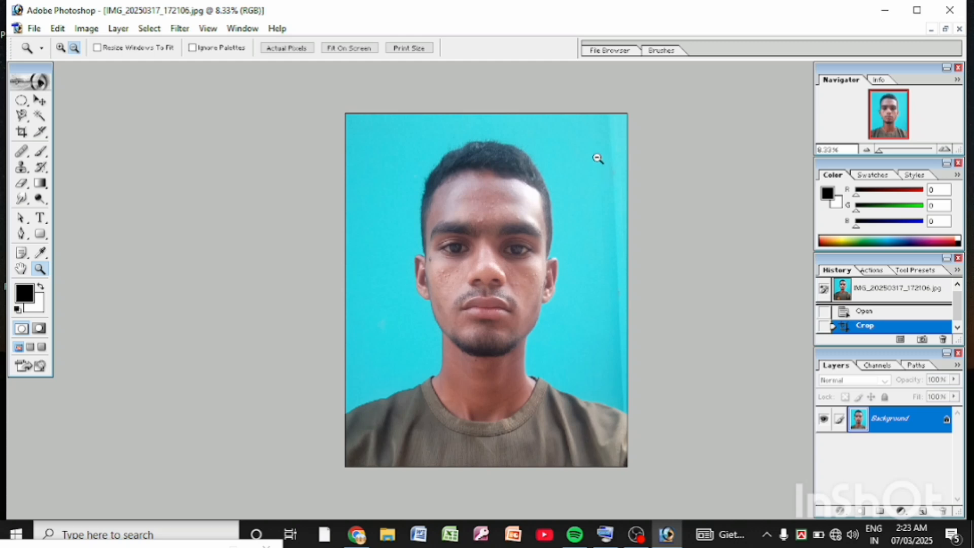
click(41, 118)
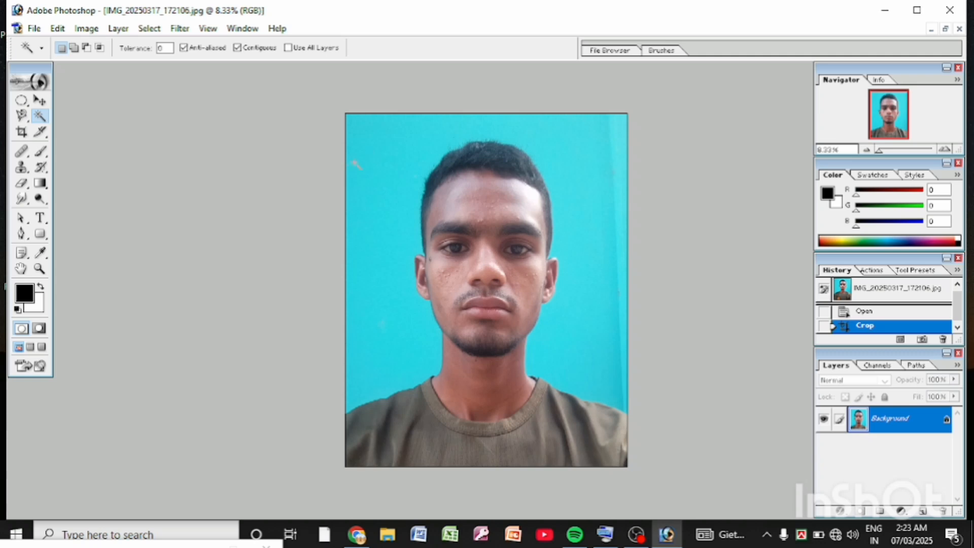
click(391, 139)
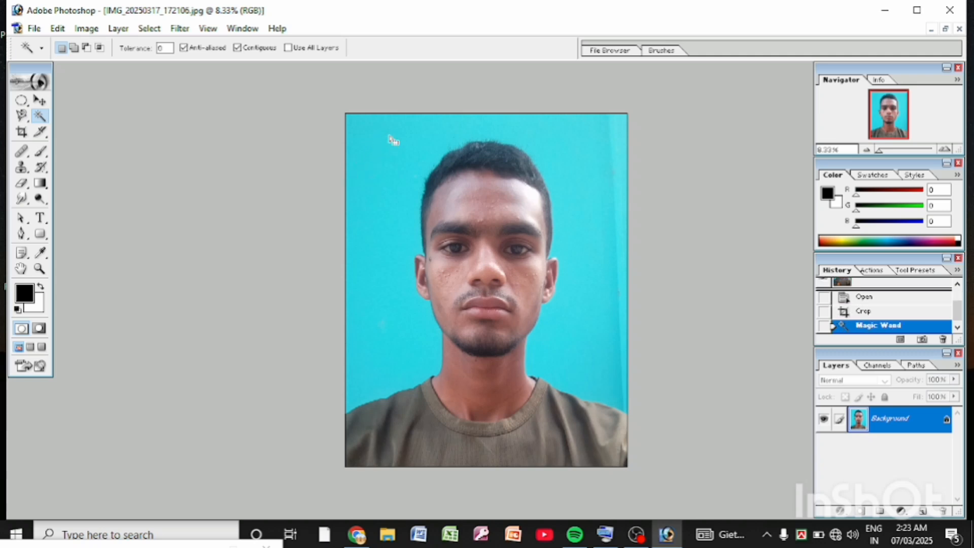
click(392, 140)
click(392, 145)
click(394, 150)
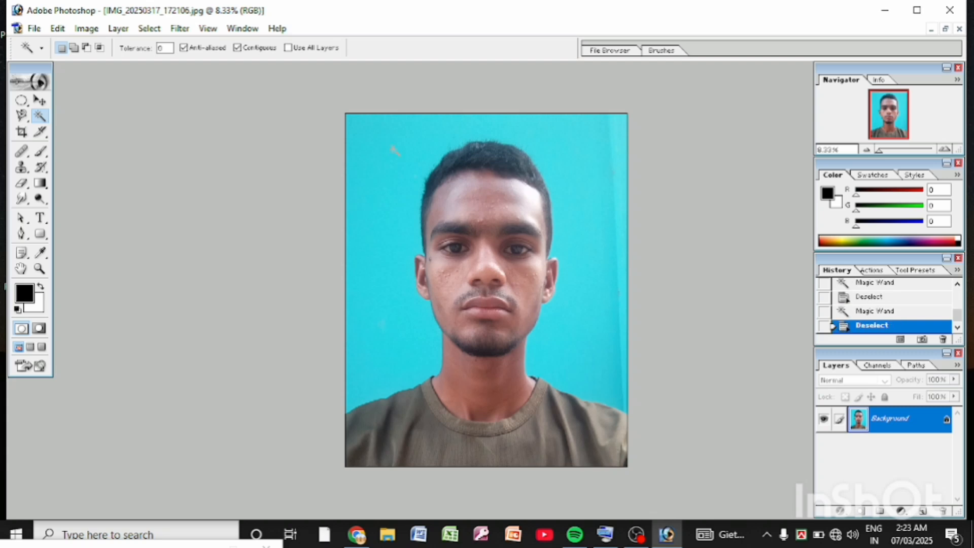
Step: Try Magic Wand selections of the turquoise background at tolerances of 50 and 60
drag(171, 48, 147, 57)
click(373, 180)
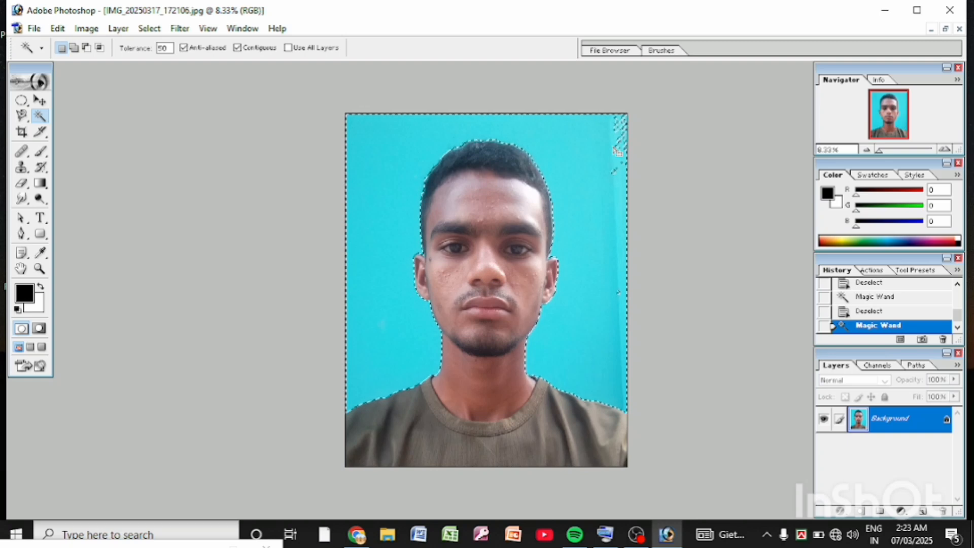
key(ctrl+d)
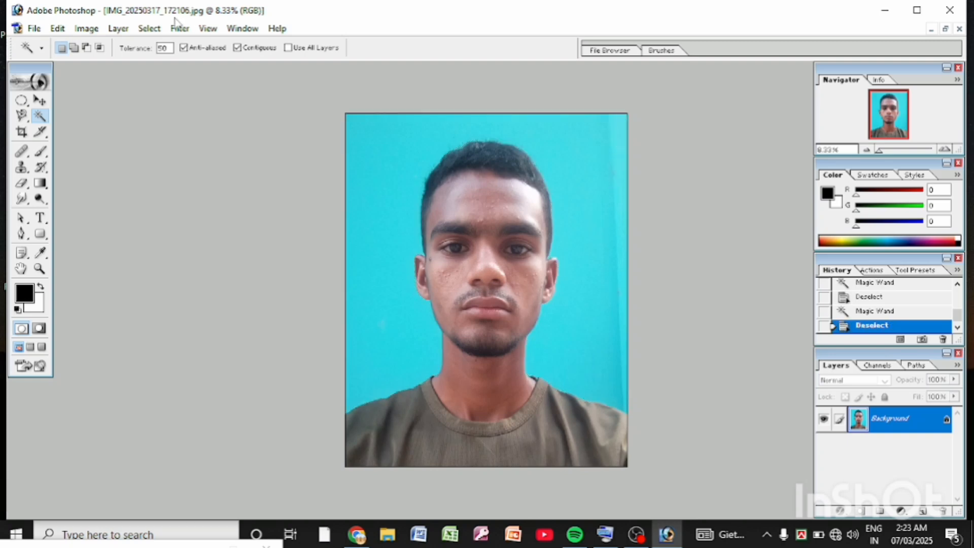
double_click(163, 47)
text(60)
click(373, 160)
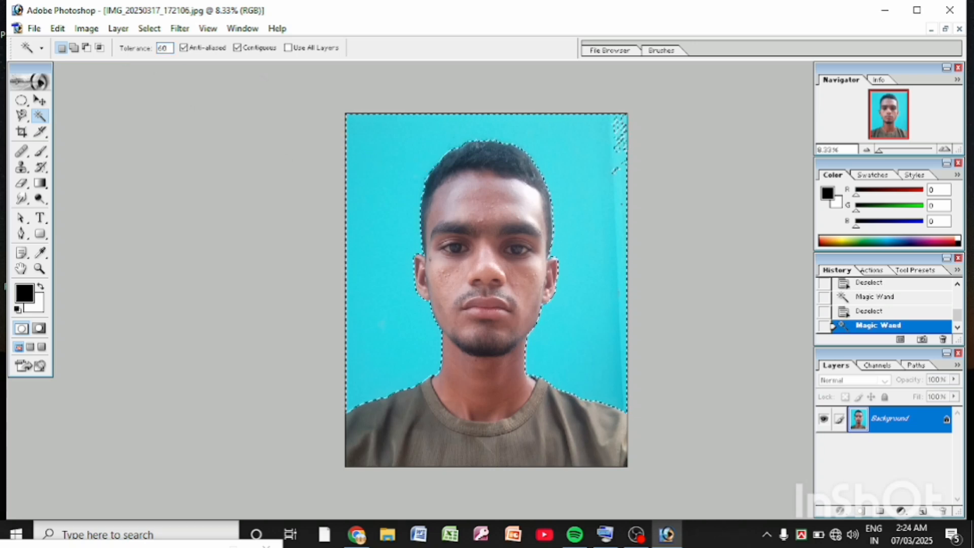
Step: Reselect the whole turquoise background with the Magic Wand at a tolerance above 60, adding the leftover patches near the upper corner
drag(170, 46, 125, 72)
key(ctrl+d)
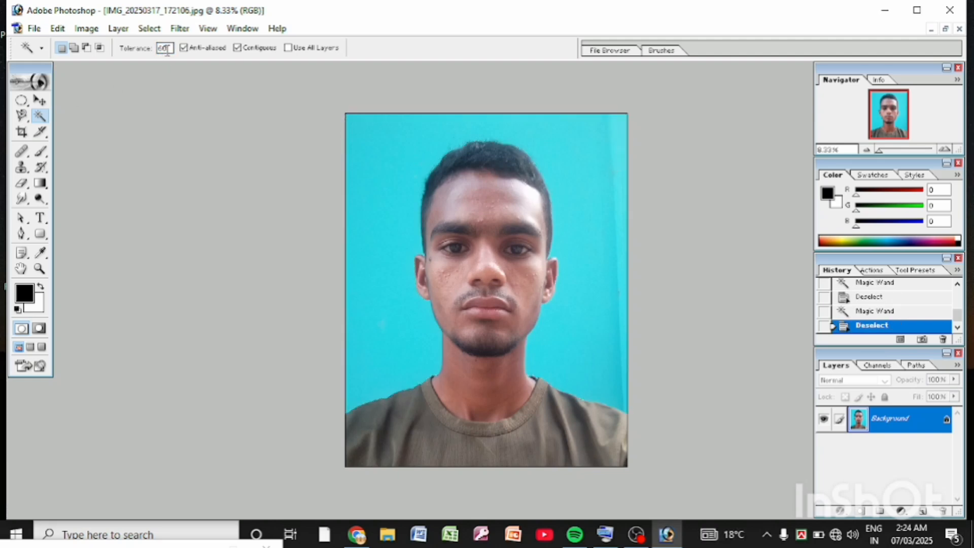
drag(170, 48, 119, 66)
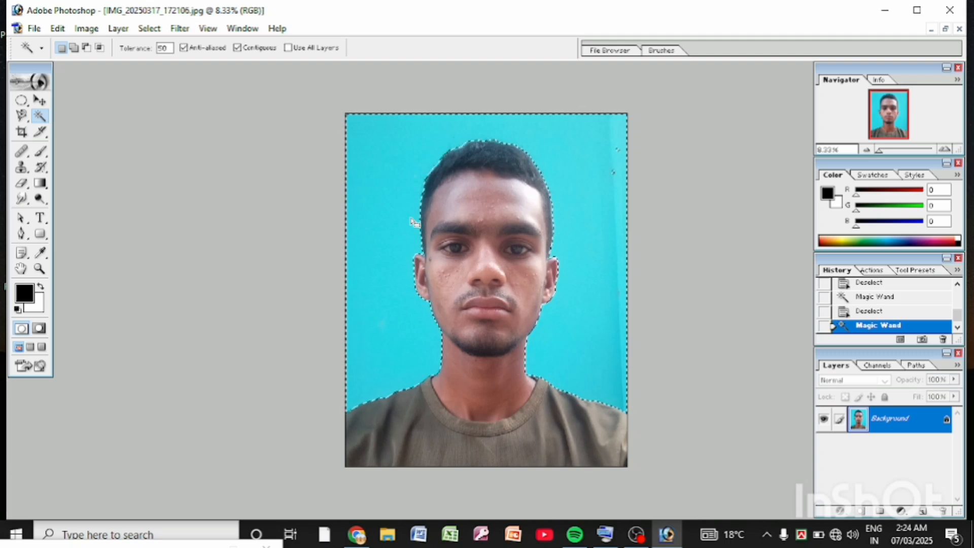
key(shift)
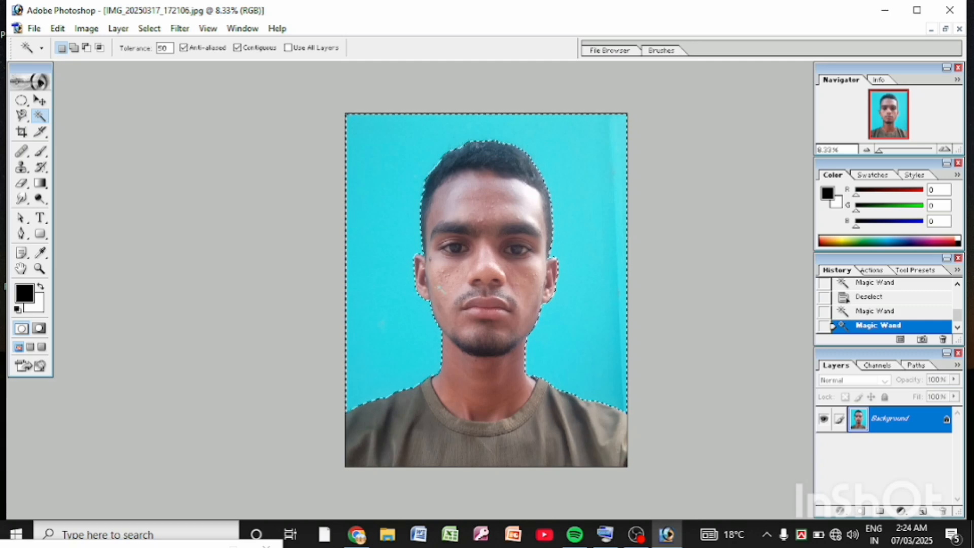
Step: Set the background color to blue 2CA6DF and clear the selected backdrop to that color
click(35, 305)
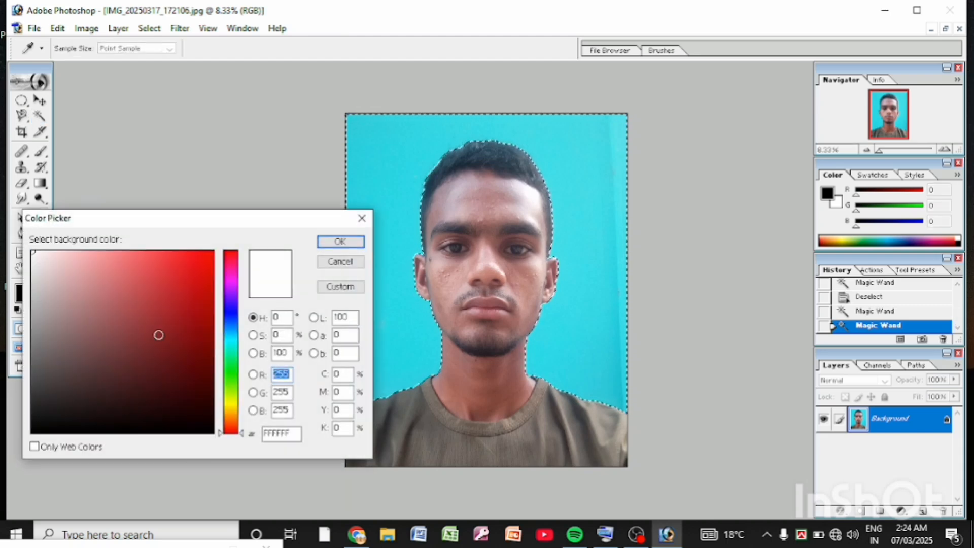
click(228, 324)
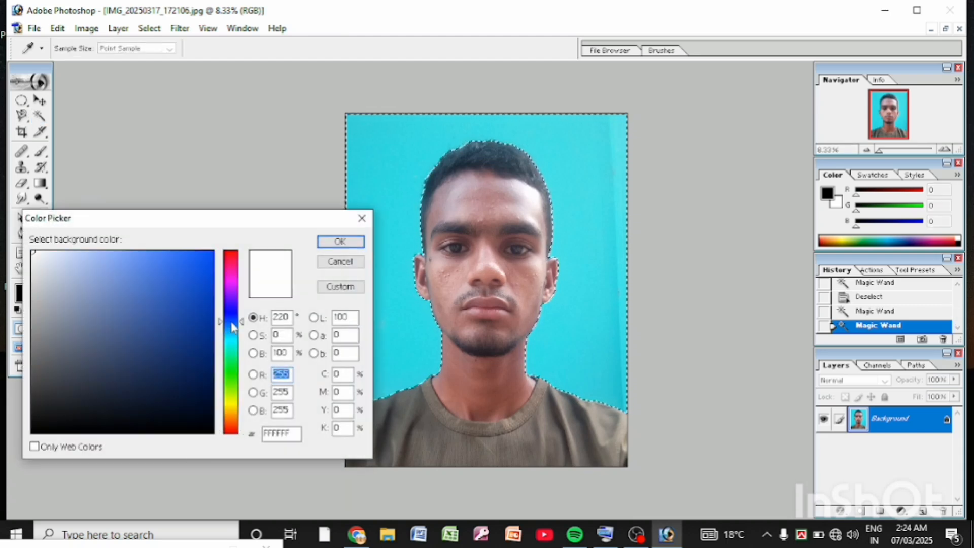
click(231, 330)
click(232, 333)
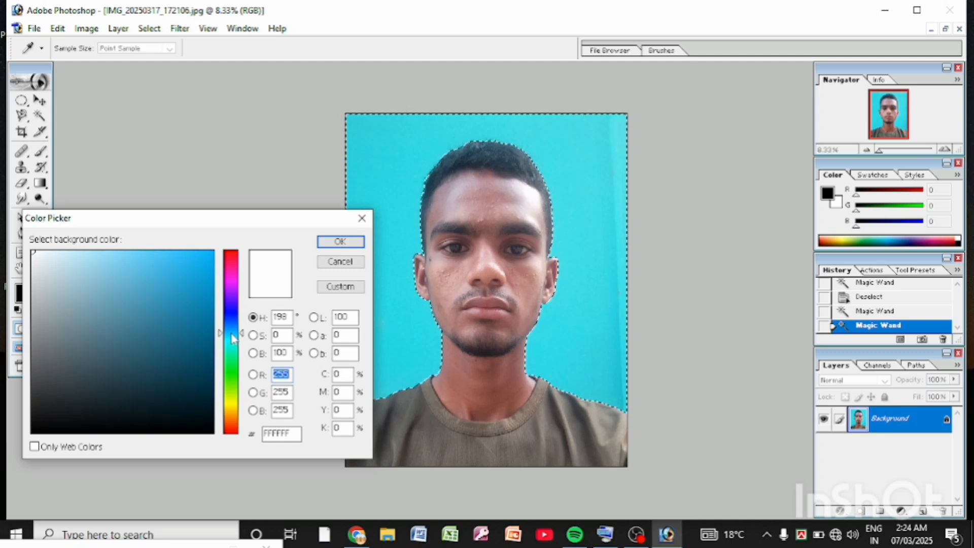
click(233, 331)
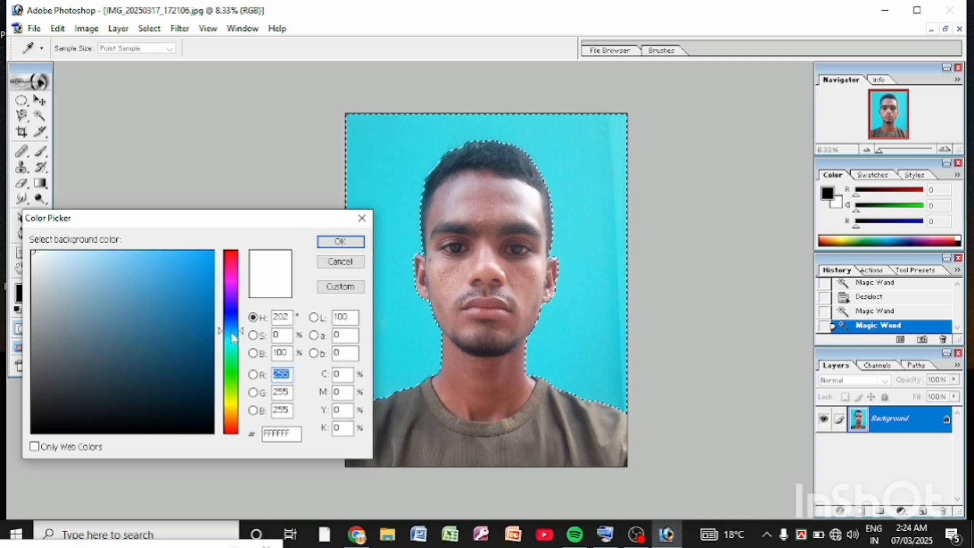
click(173, 274)
drag(173, 274, 178, 273)
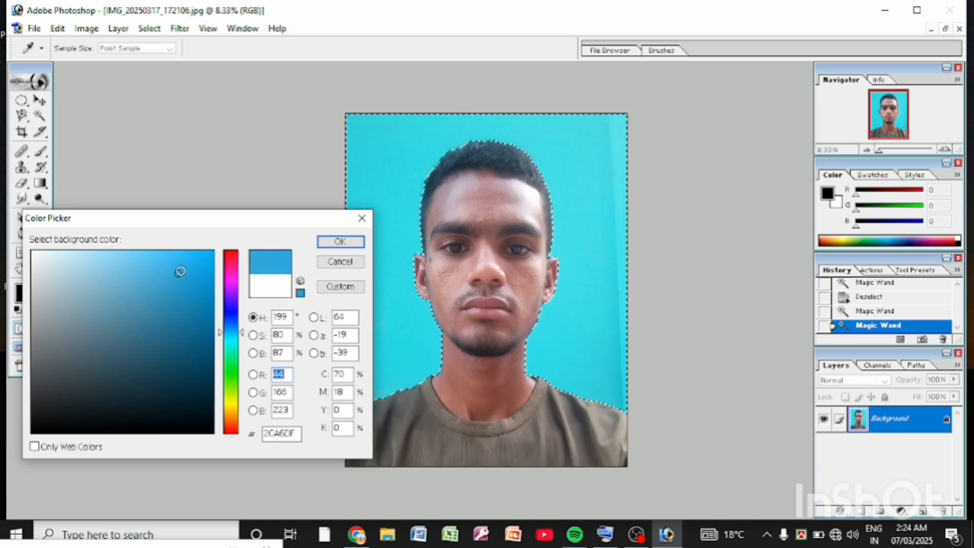
click(340, 242)
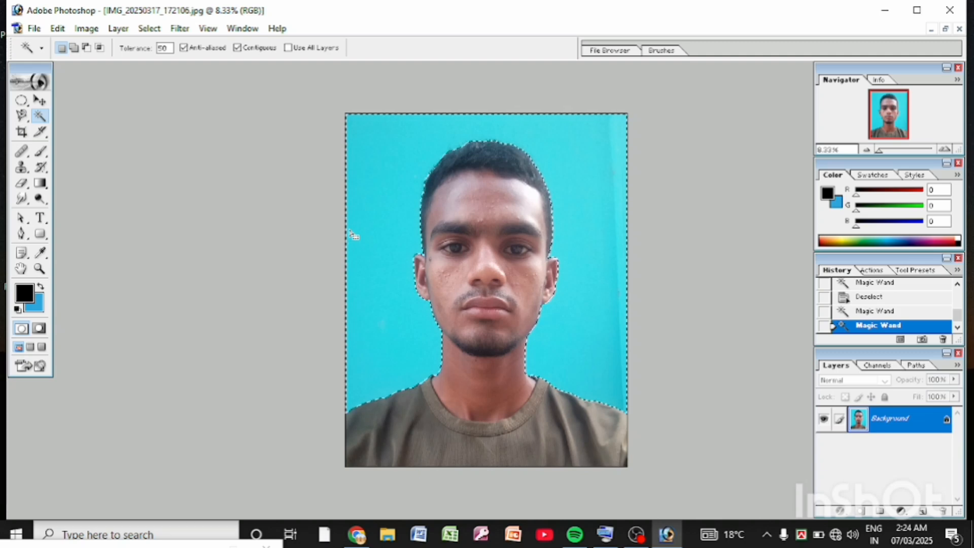
key(Delete)
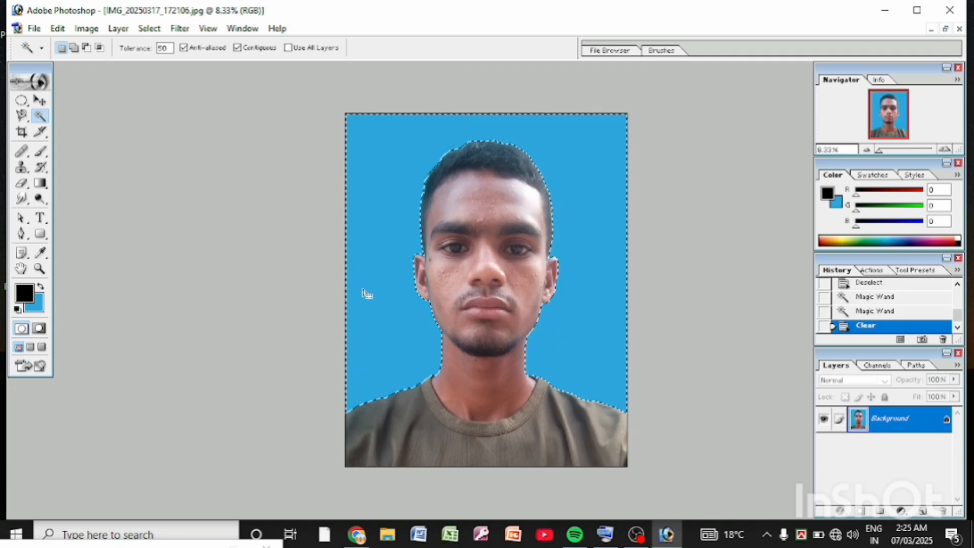
Step: Change the background color to the more saturated blue 0B9CDF and clear the selected backdrop to it
click(38, 307)
mouse_move(202, 271)
mouse_down()
mouse_move(194, 267)
mouse_move(205, 273)
mouse_up()
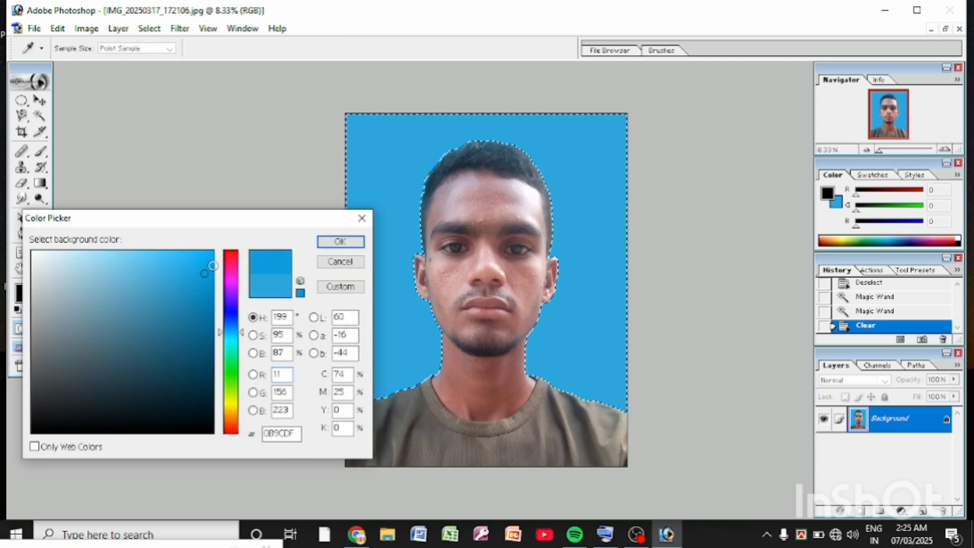
click(341, 241)
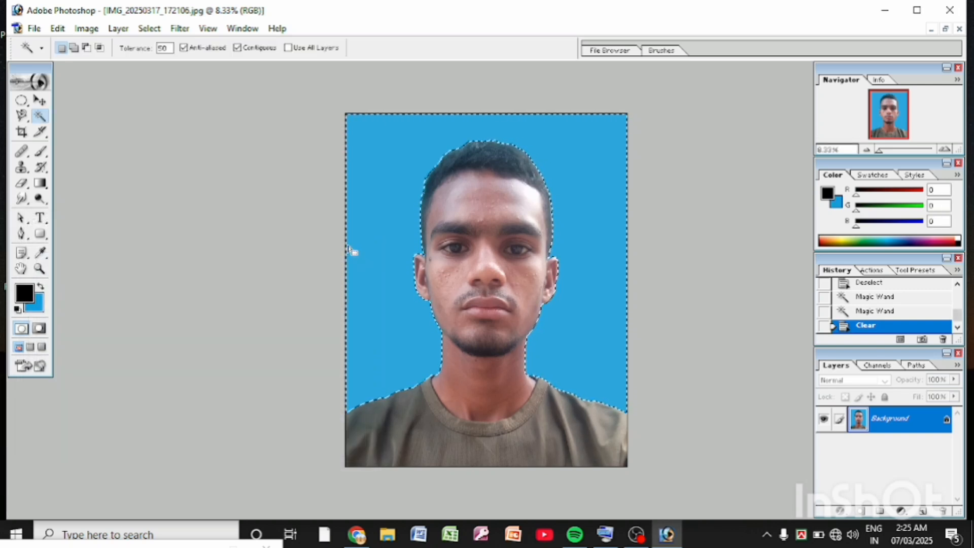
key(Delete)
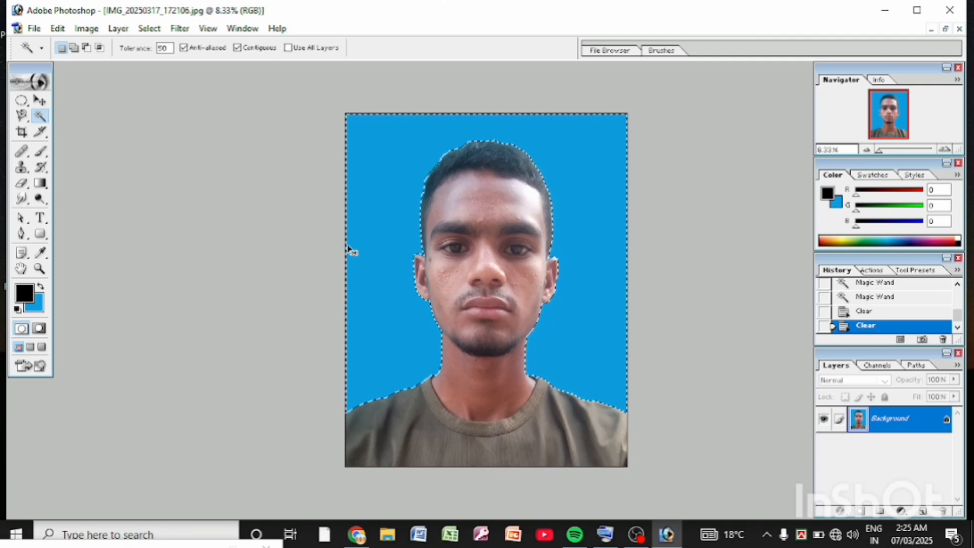
Step: Deselect the blue backdrop around the portrait
key(ctrl+d)
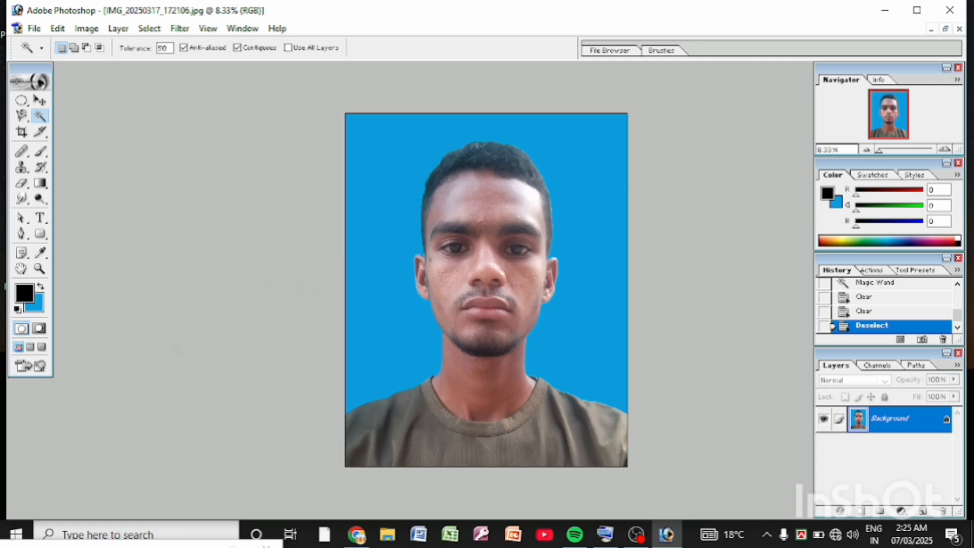
scroll(561, 339, down, 3)
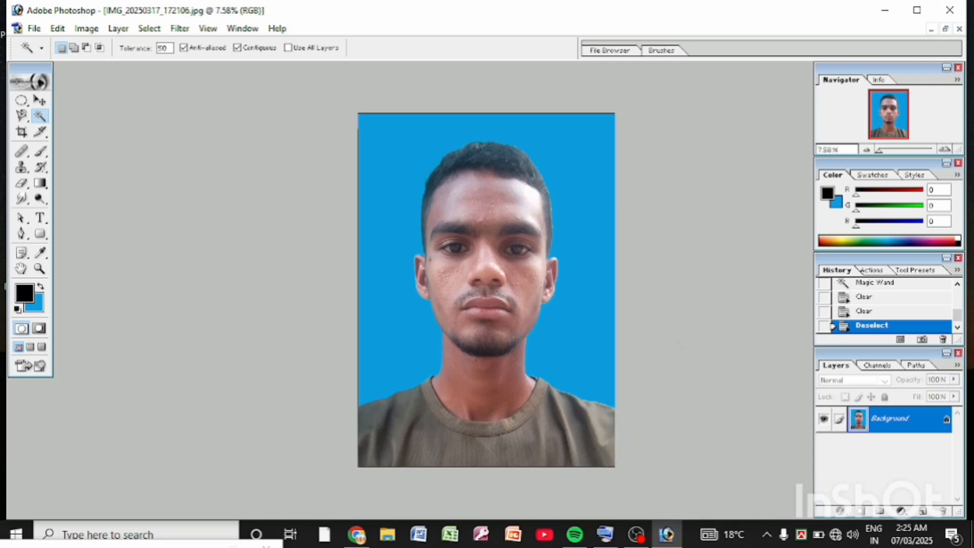
scroll(567, 341, up, 7)
scroll(548, 345, down, 1)
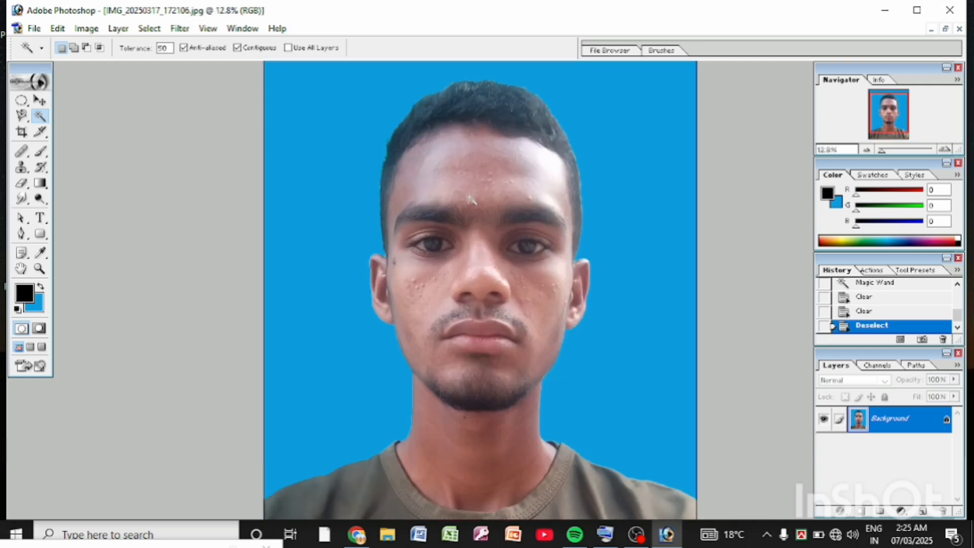
Step: Try the Healing Brush on the portrait's forehead with a brush diameter of 127 px
click(22, 154)
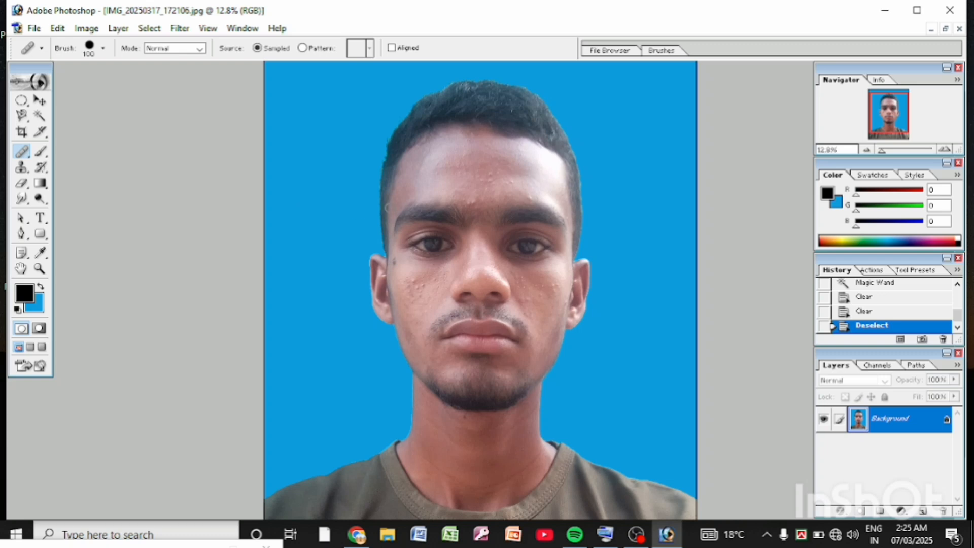
right_click(418, 158)
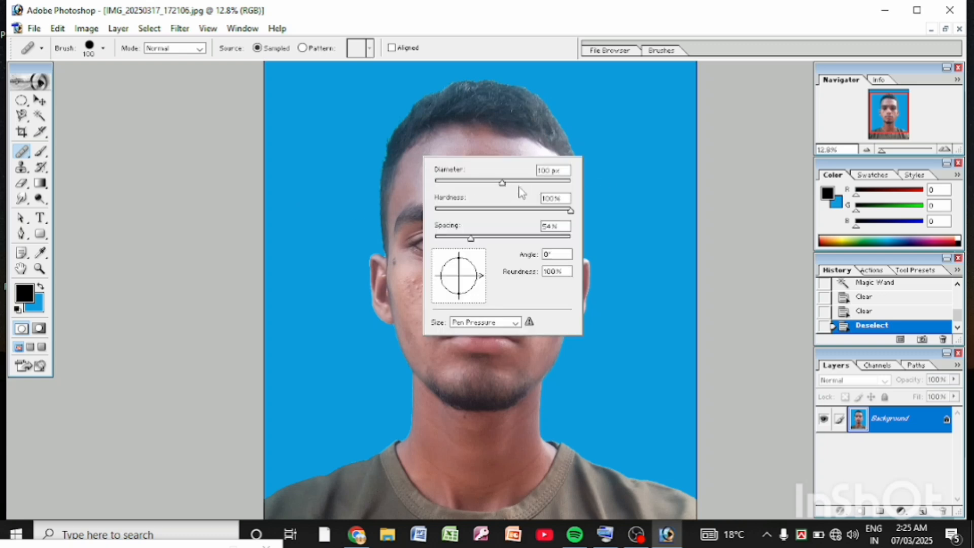
drag(514, 182, 511, 182)
click(529, 134)
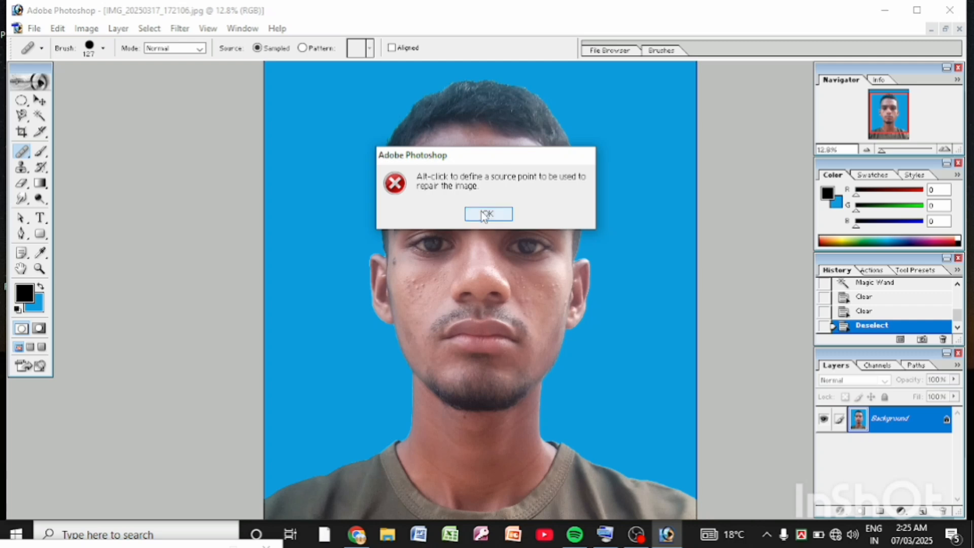
click(485, 213)
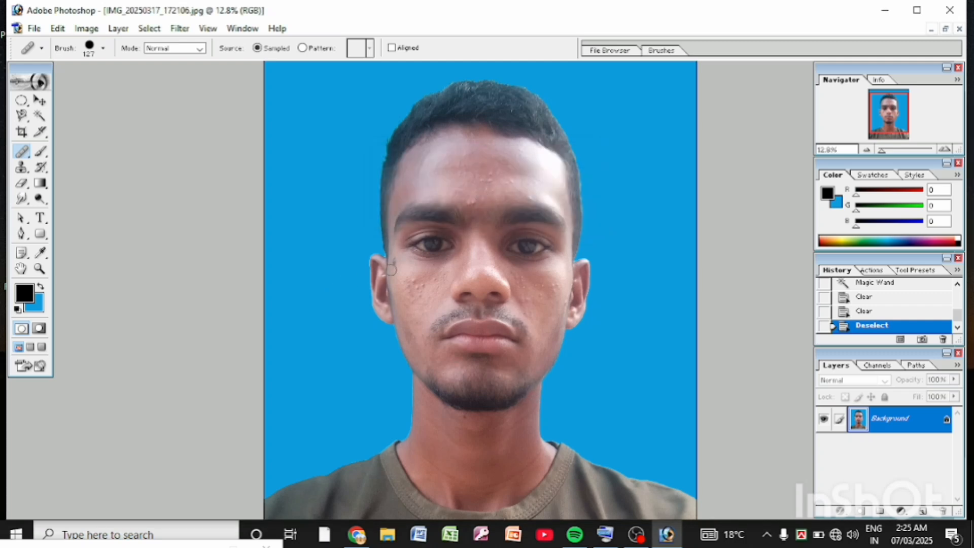
Step: Set the Healing Brush diameter to 102 px for close-up retouching of the face
click(40, 269)
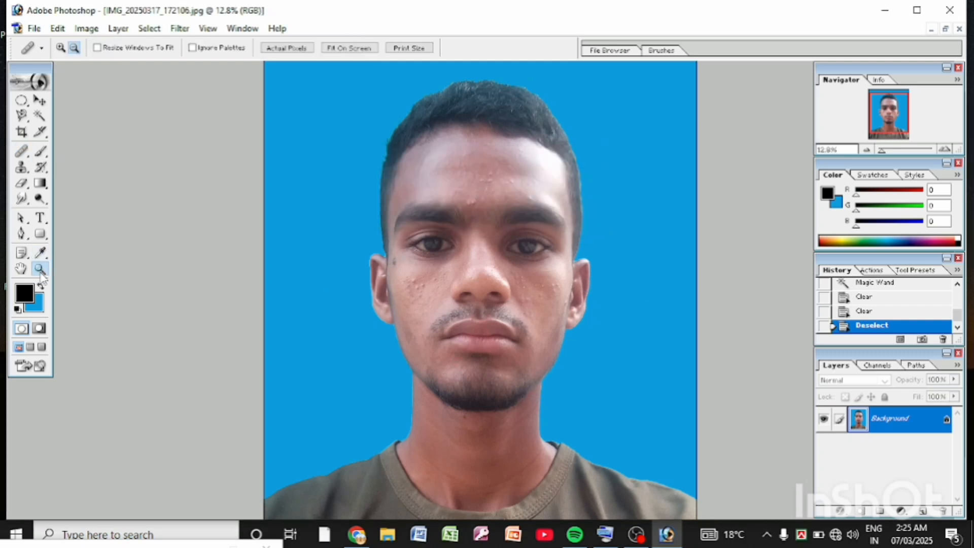
click(60, 47)
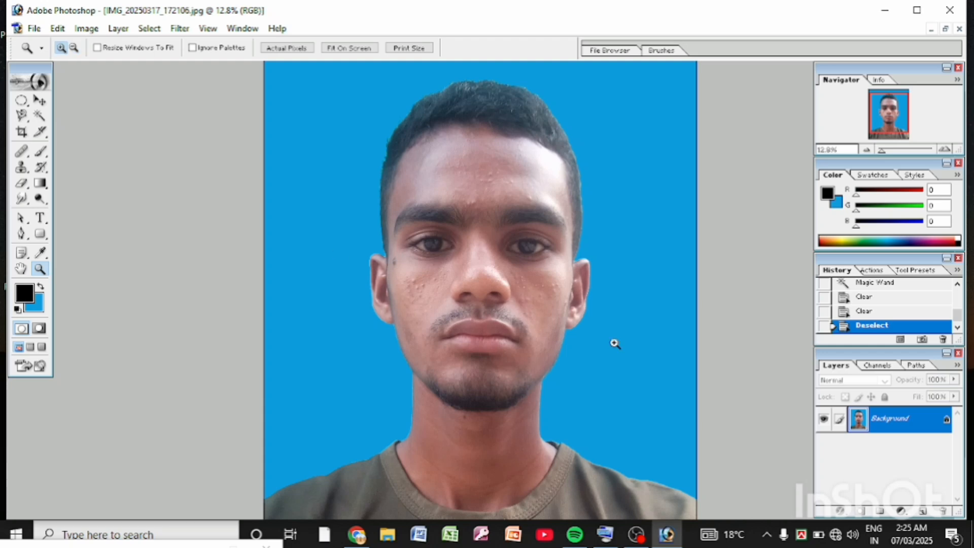
click(616, 335)
click(481, 269)
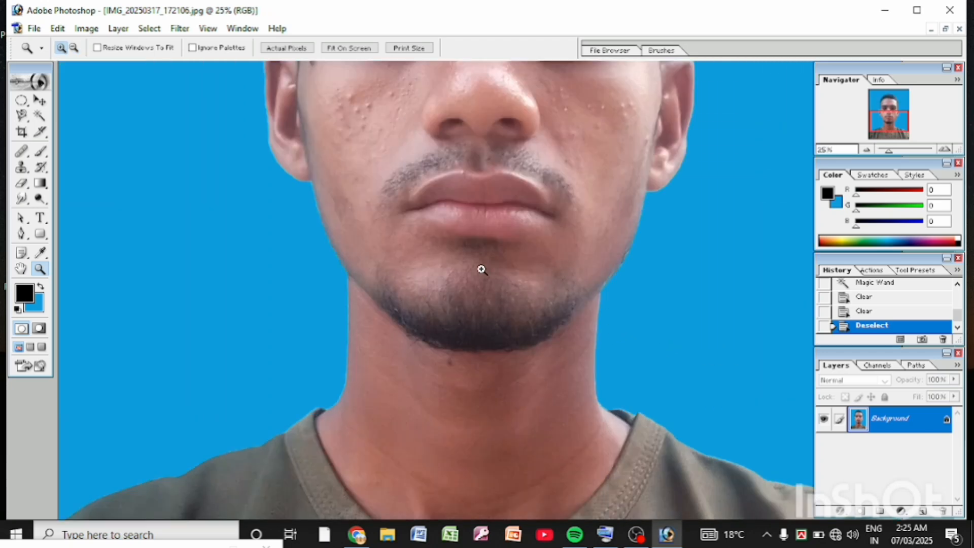
click(20, 269)
drag(311, 244, 344, 442)
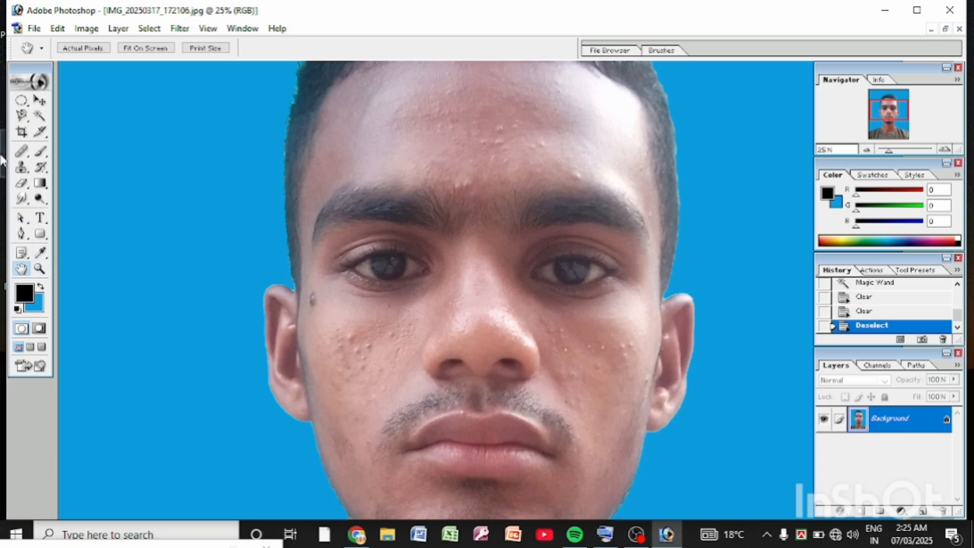
click(21, 151)
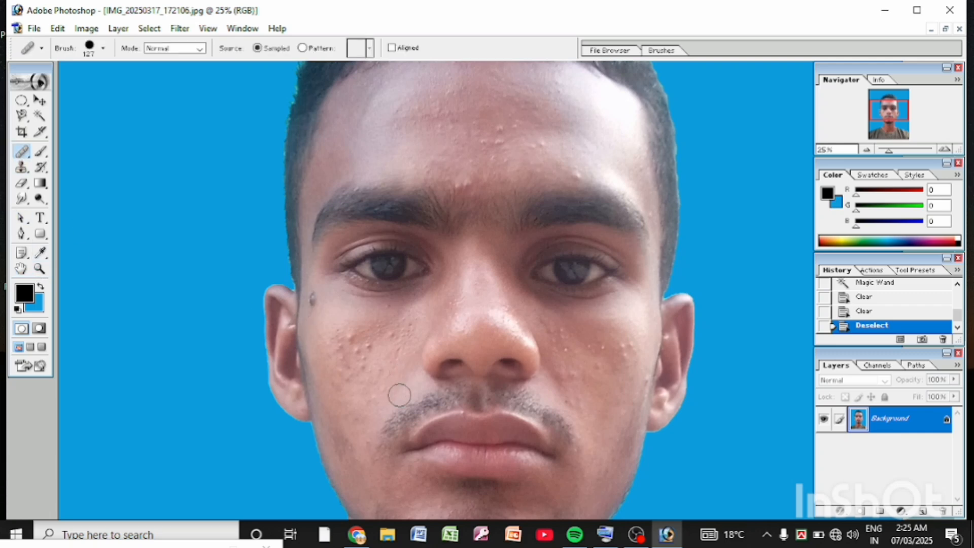
right_click(562, 375)
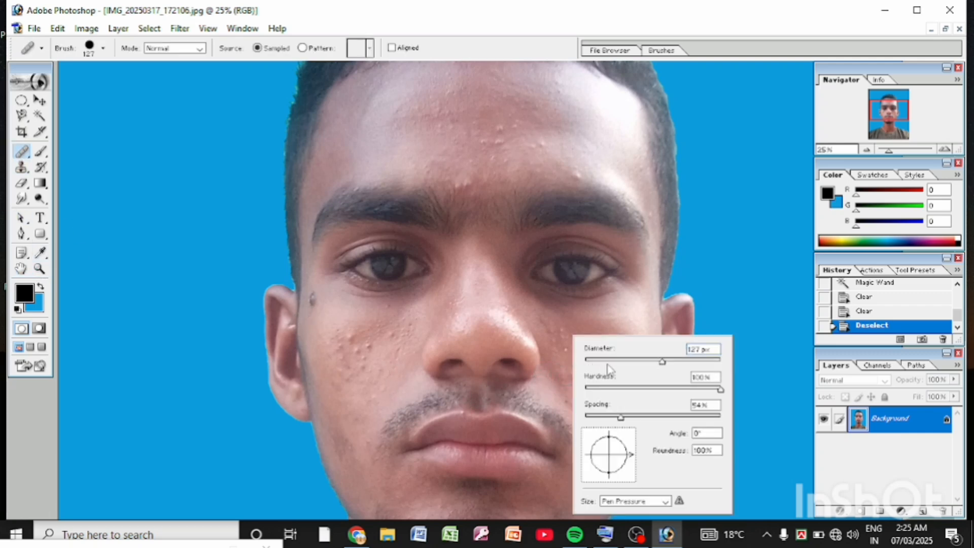
drag(660, 360, 654, 363)
click(568, 391)
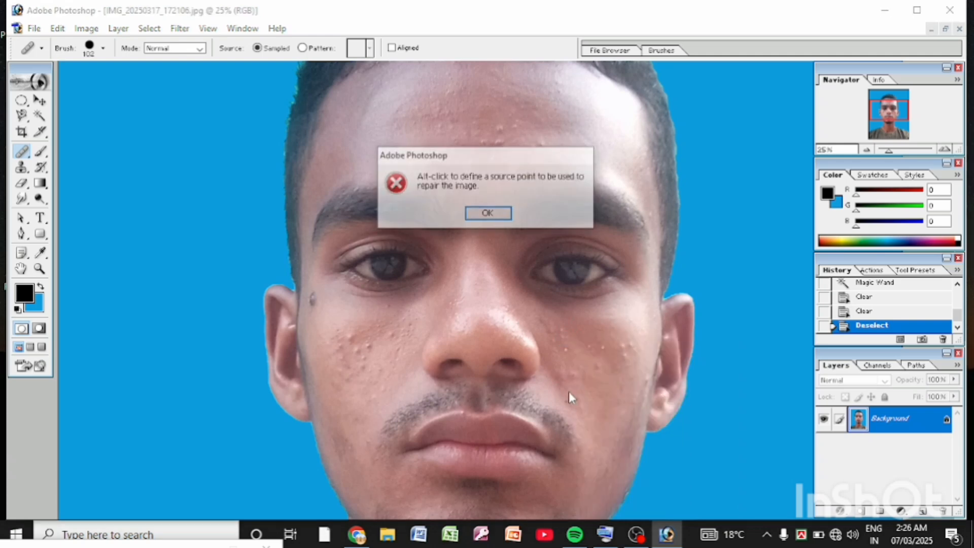
click(488, 214)
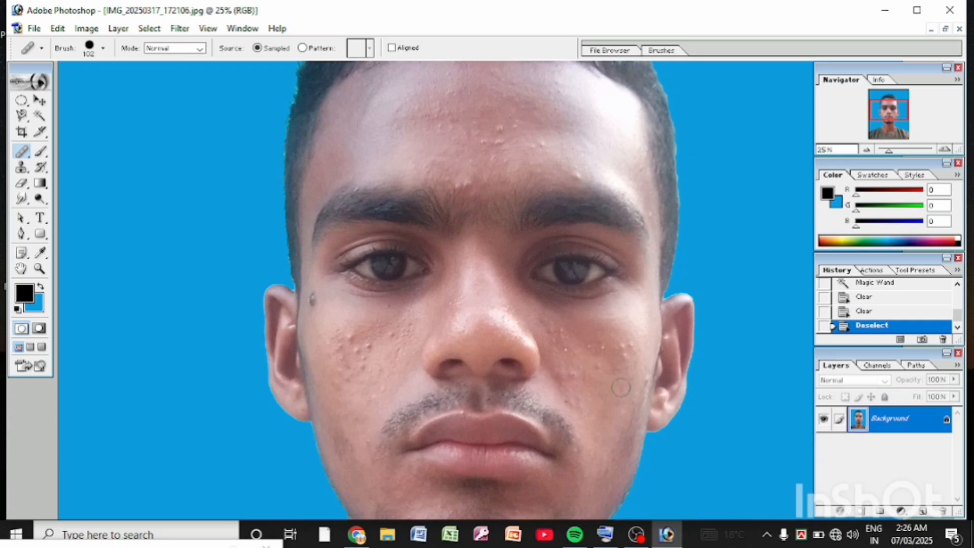
Step: Heal the bumps on the subject's left cheek, using nearby clean skin as the source
click(628, 350)
click(628, 349)
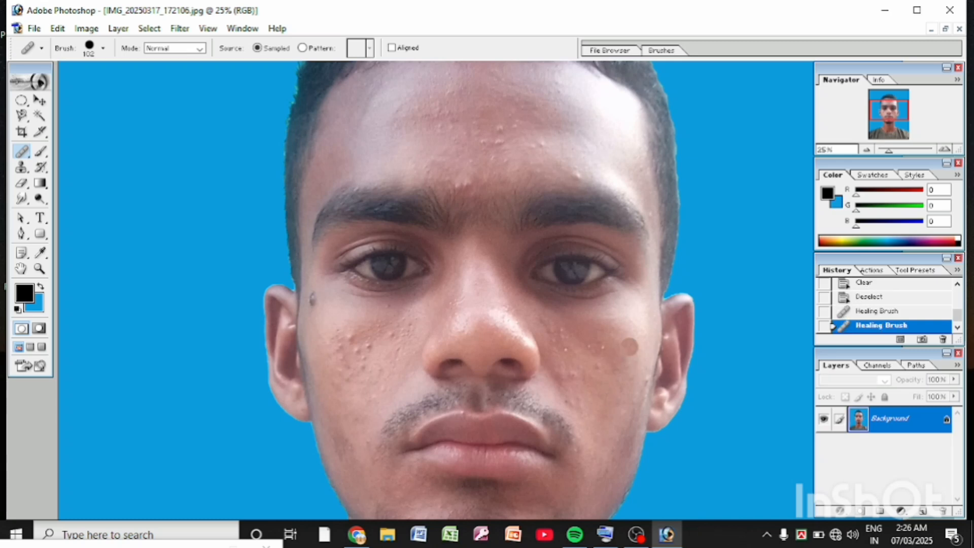
click(583, 344)
click(579, 338)
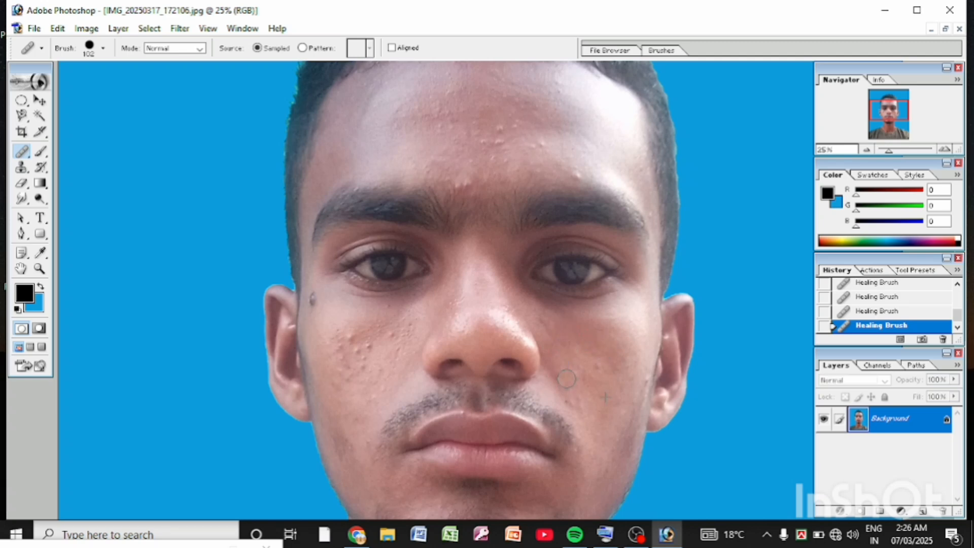
click(572, 398)
Step: Heal the cluster of bumps on the subject's right cheek with the Healing Brush
drag(385, 342, 398, 328)
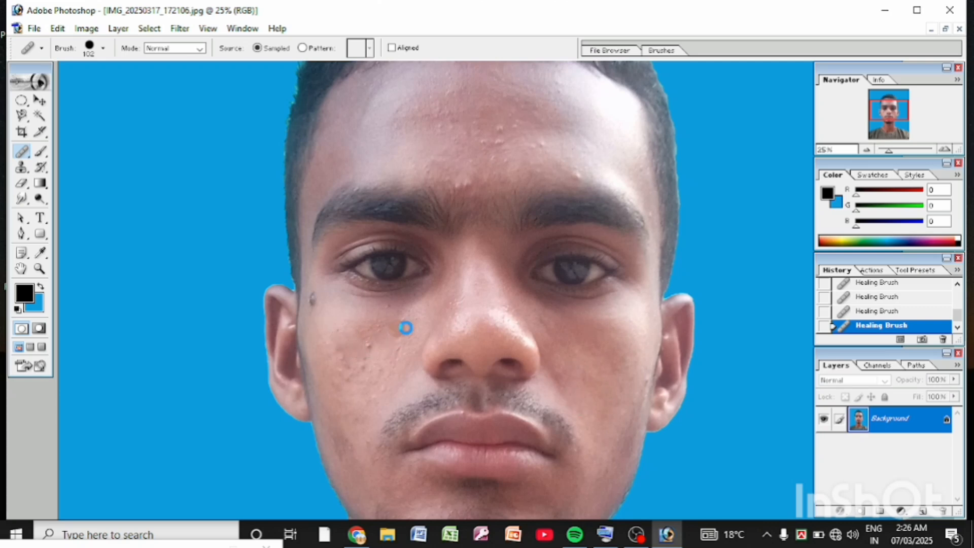
click(370, 347)
click(345, 341)
click(356, 378)
alt+click(384, 392)
Step: Heal the pimples and uneven spots across the forehead and between the eyebrows with the Healing Brush
scroll(504, 341, up, 2)
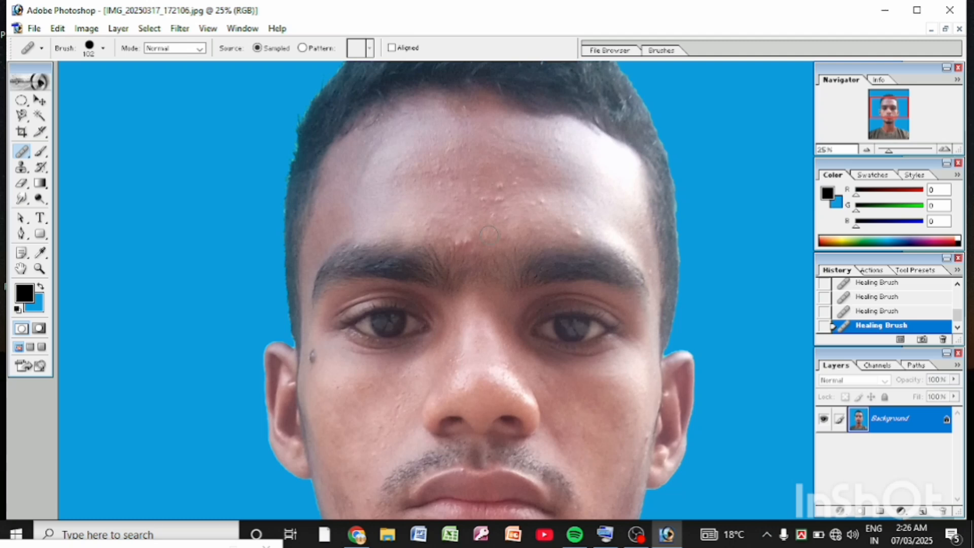
click(504, 194)
click(496, 196)
click(502, 187)
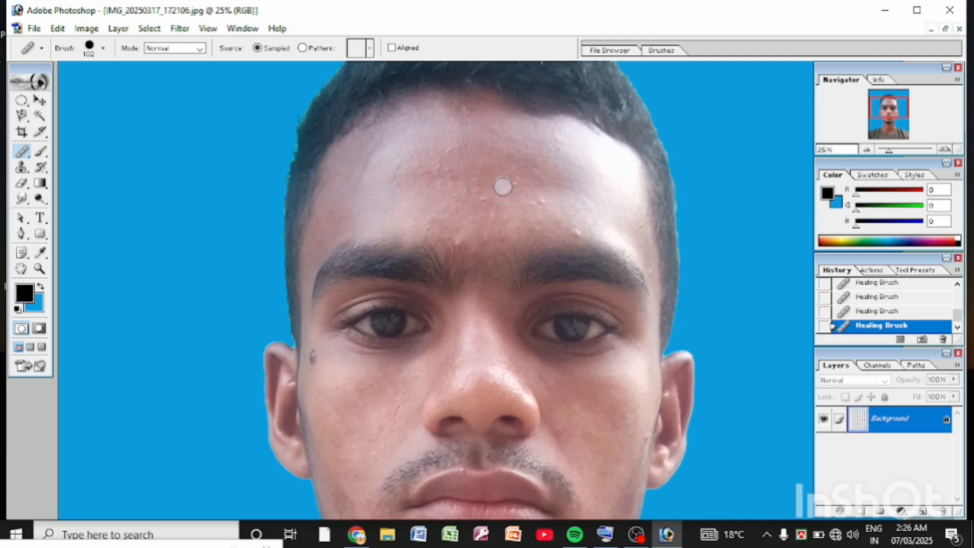
click(486, 204)
click(511, 178)
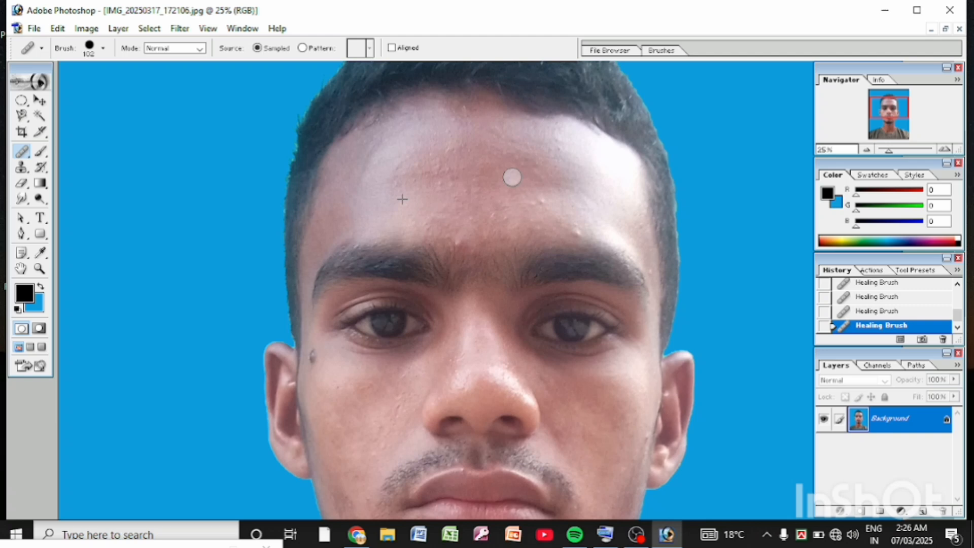
click(539, 205)
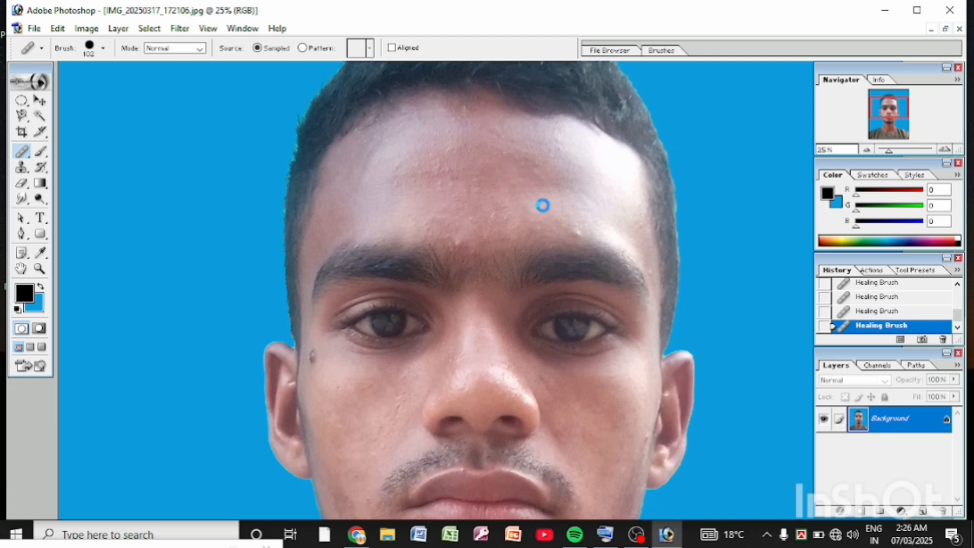
click(576, 229)
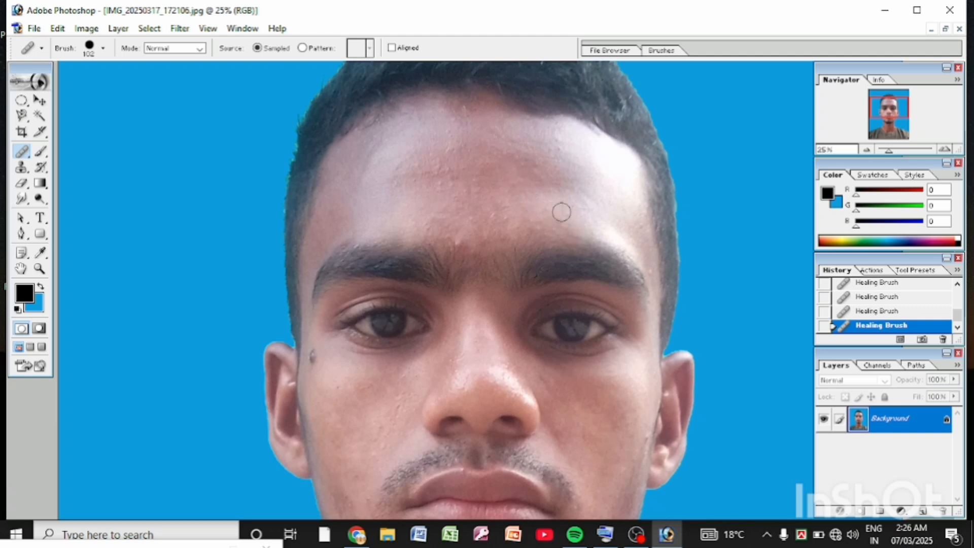
click(457, 242)
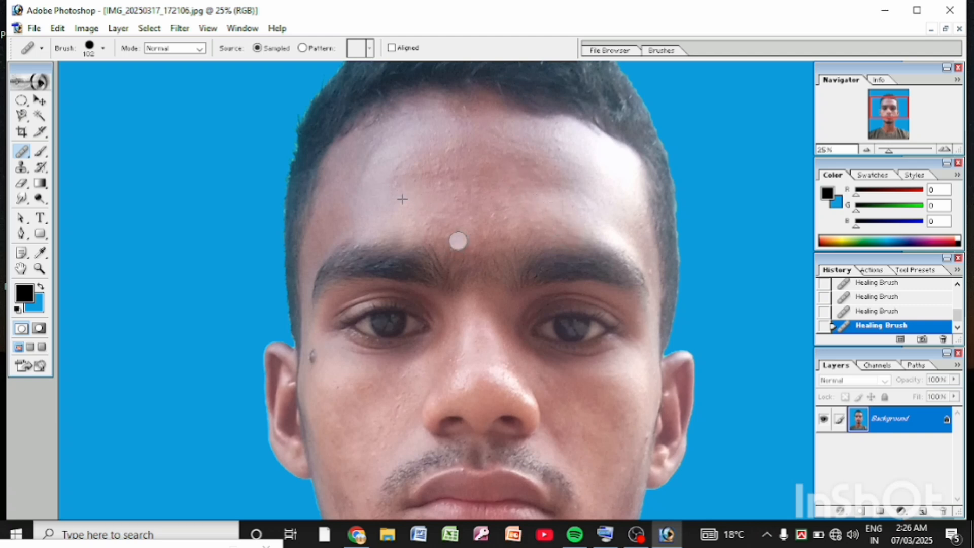
click(488, 215)
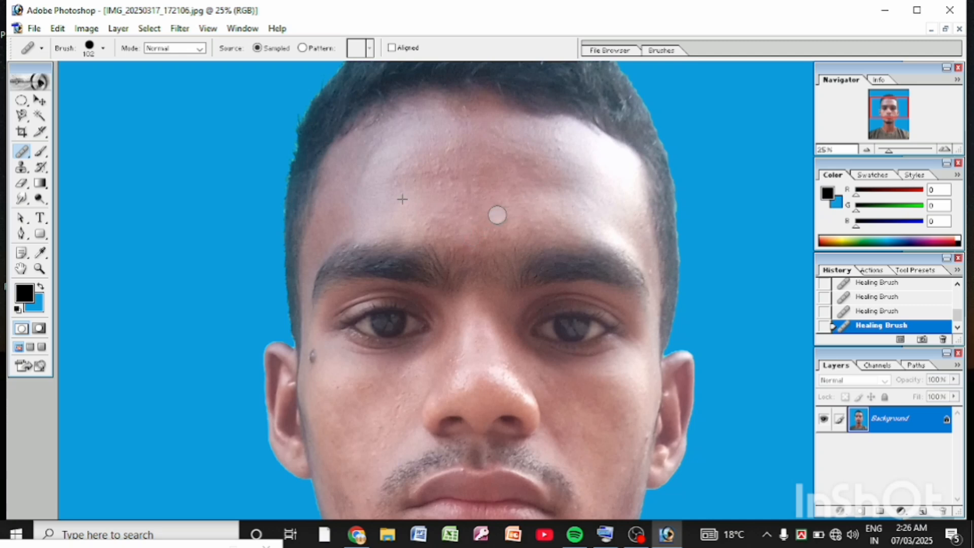
click(439, 168)
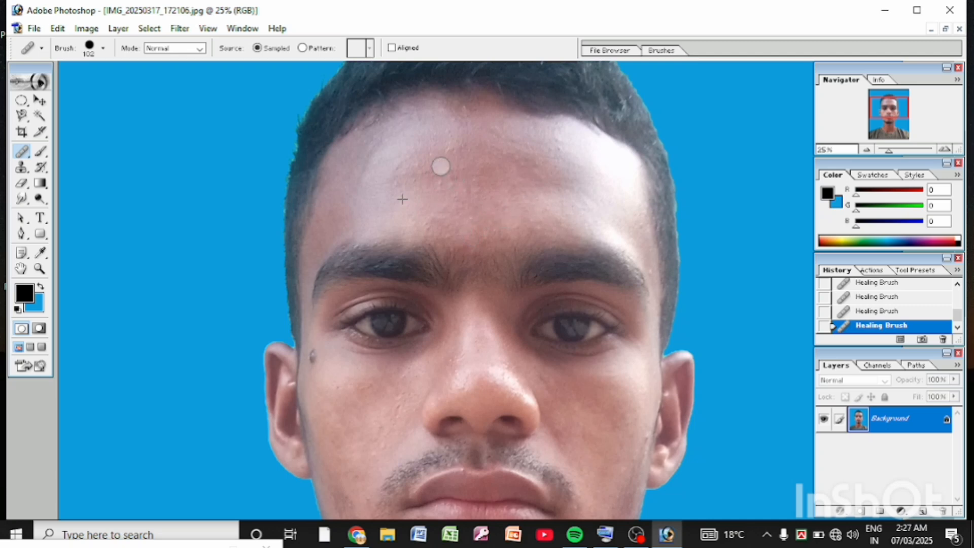
click(451, 192)
click(470, 216)
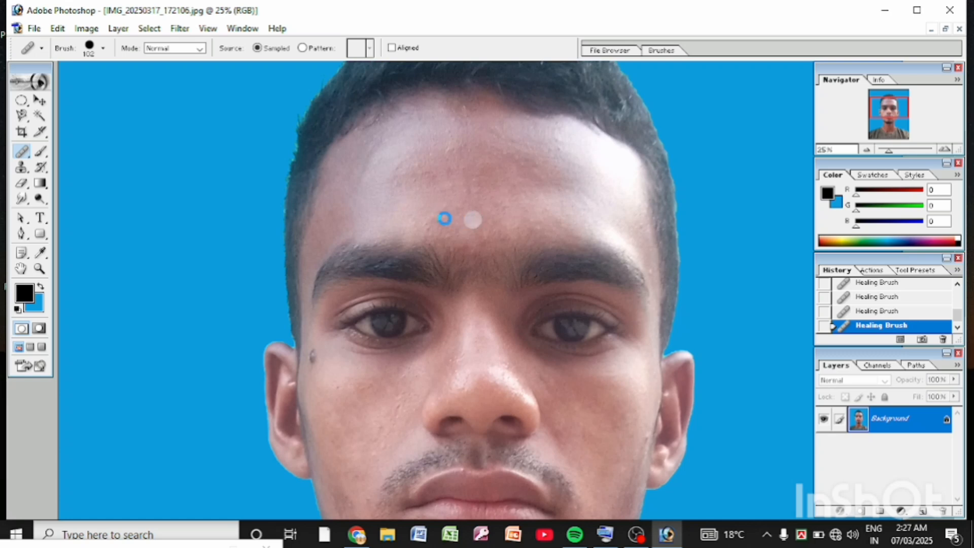
click(426, 222)
click(449, 228)
click(455, 191)
click(460, 140)
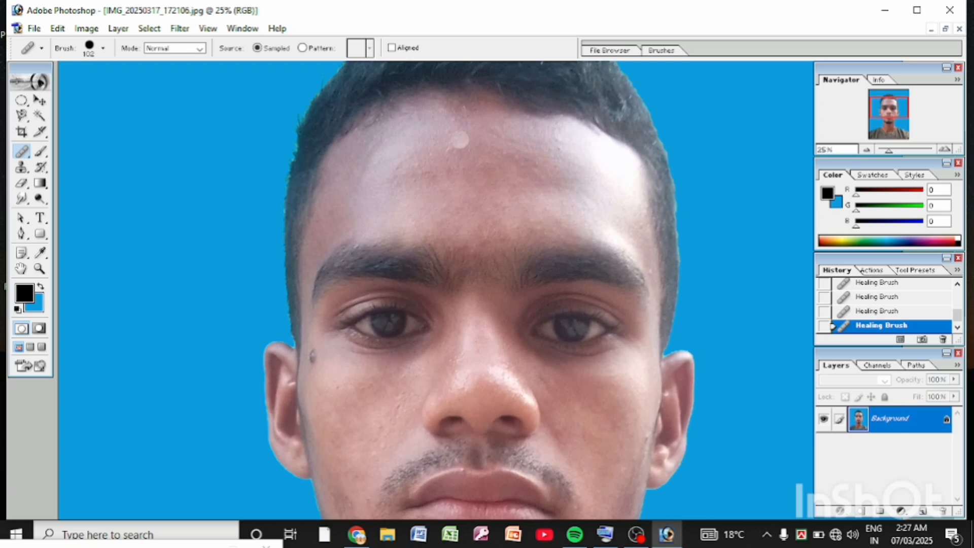
click(493, 242)
click(525, 223)
click(550, 223)
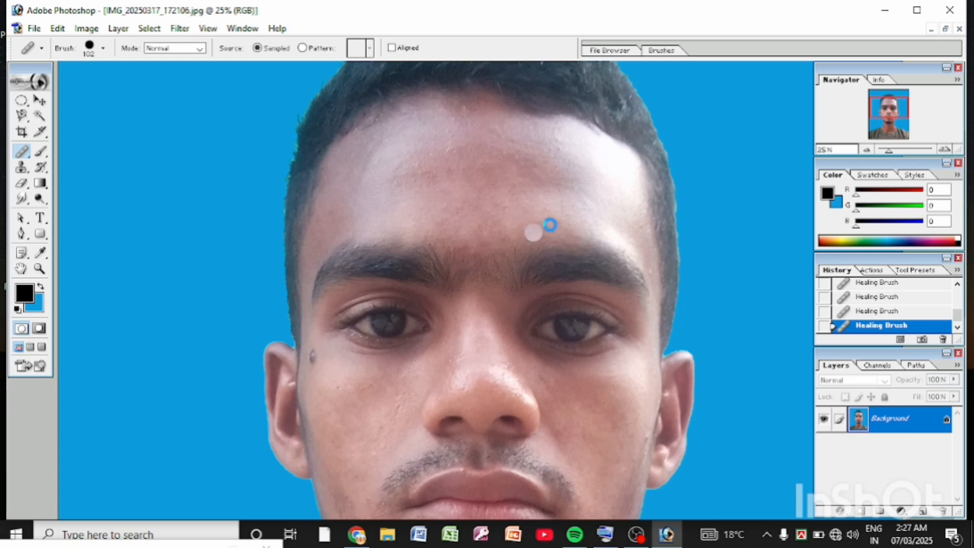
click(536, 221)
Step: Heal the mark on the subject's left cheek below the ear and the dark spot on the neck under the chin
scroll(588, 152, down, 3)
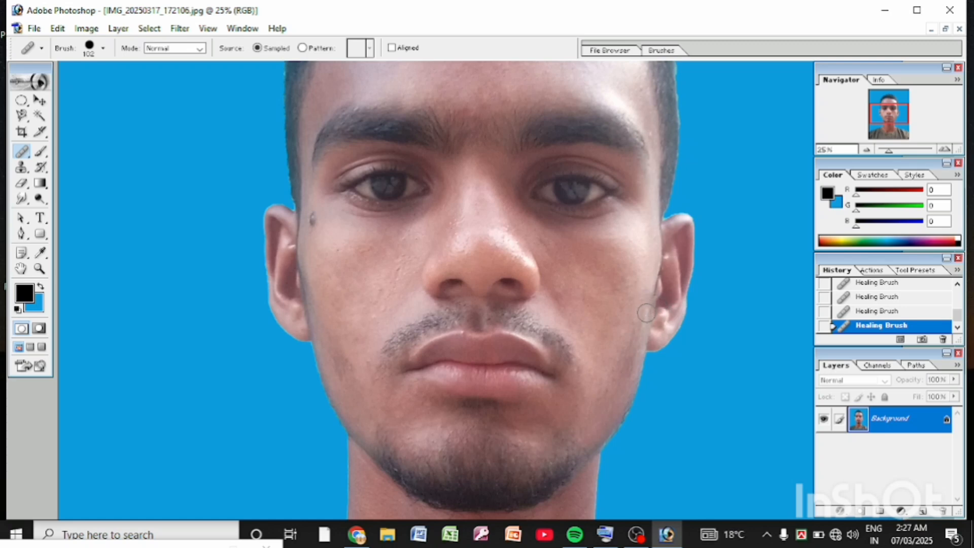
click(626, 333)
scroll(528, 370, down, 4)
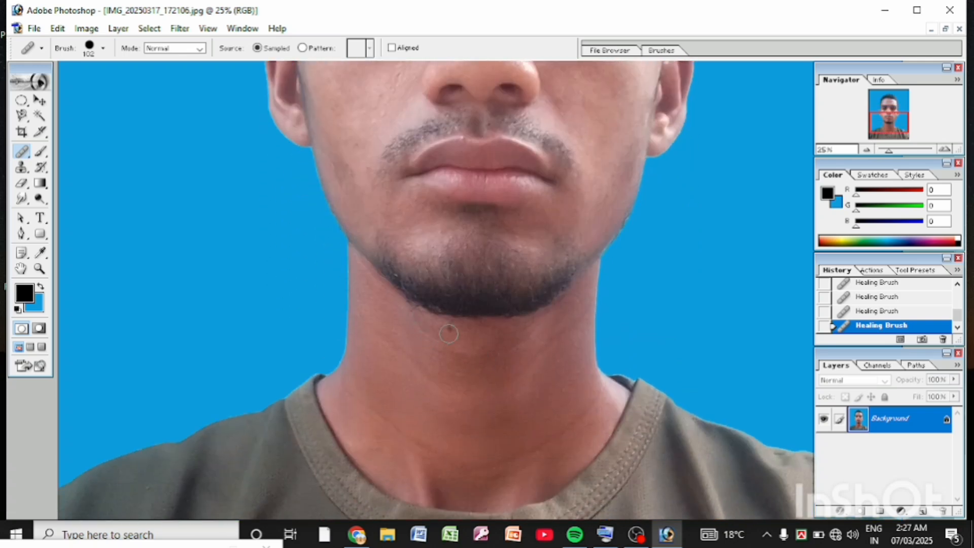
click(451, 329)
Step: Remove the dark mole beside the subject's right eye with the Healing Brush
scroll(457, 364, up, 4)
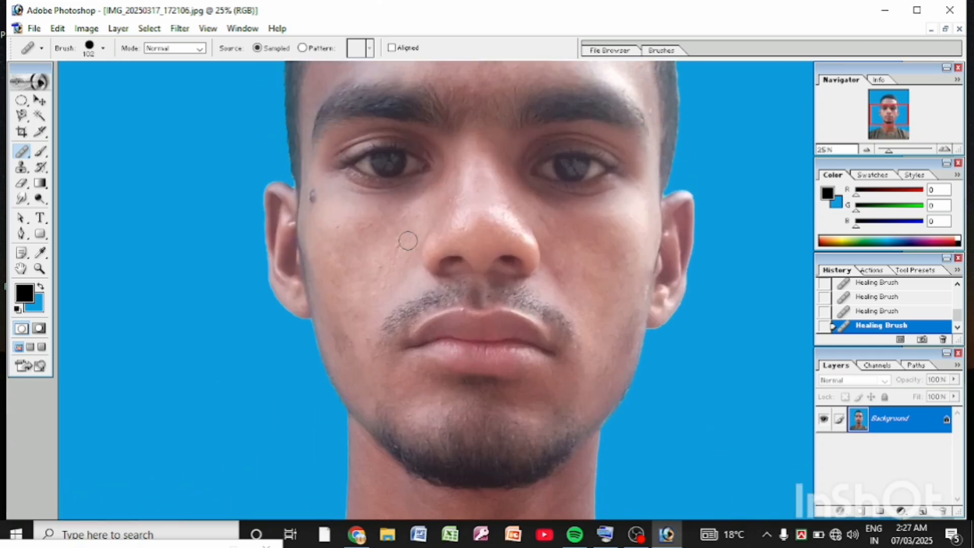
scroll(430, 198, up, 4)
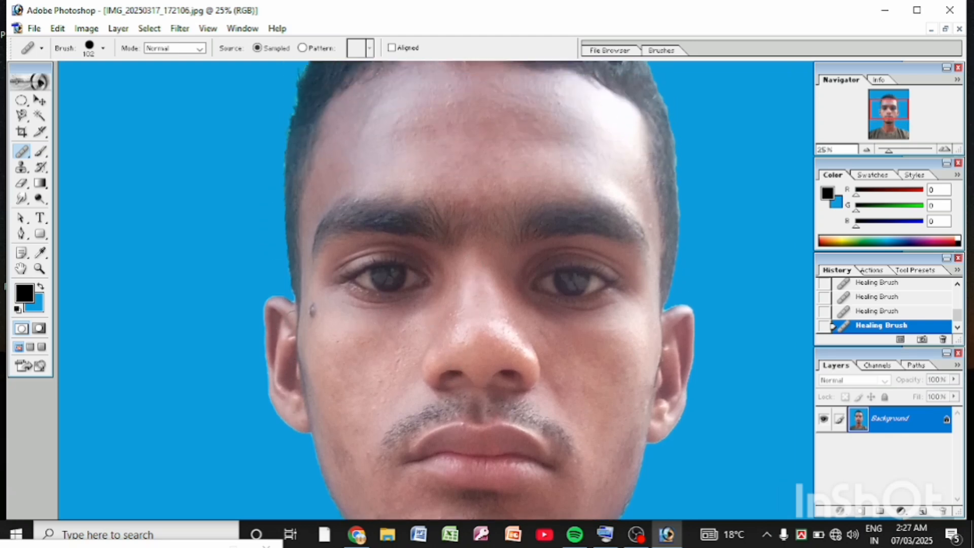
click(314, 310)
click(312, 317)
Step: Examine the retouched face, neck and whole portrait for remaining blemishes
scroll(426, 291, up, 1)
scroll(445, 244, down, 6)
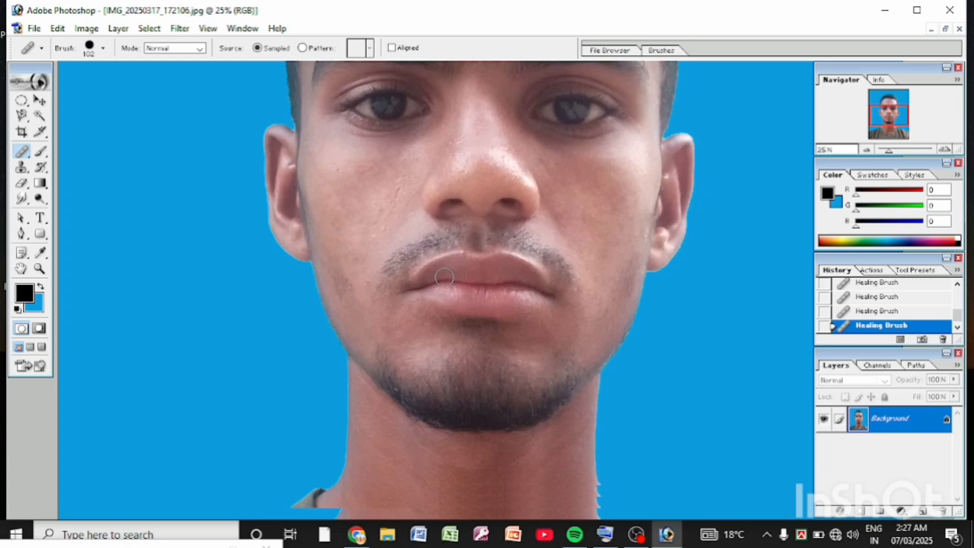
scroll(444, 276, down, 7)
click(40, 269)
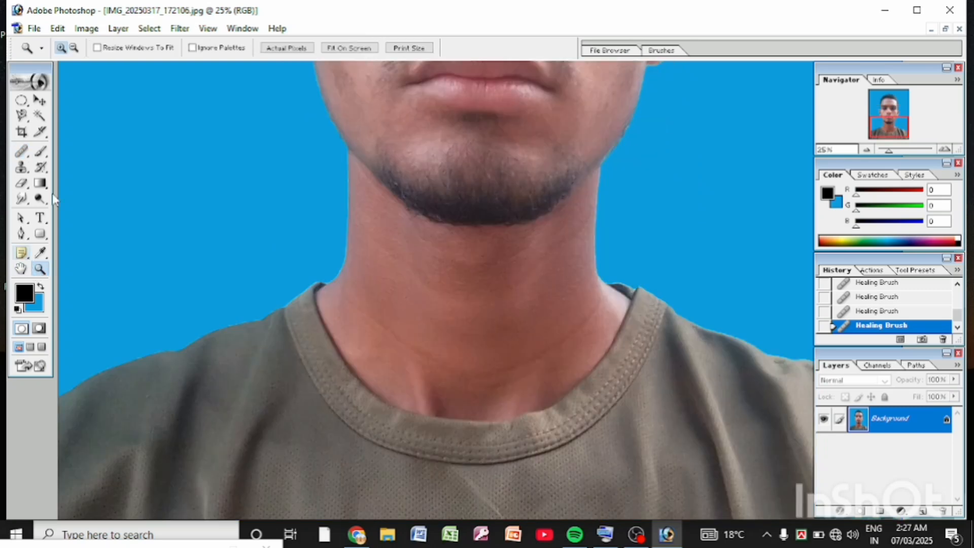
click(74, 48)
click(237, 191)
click(237, 191)
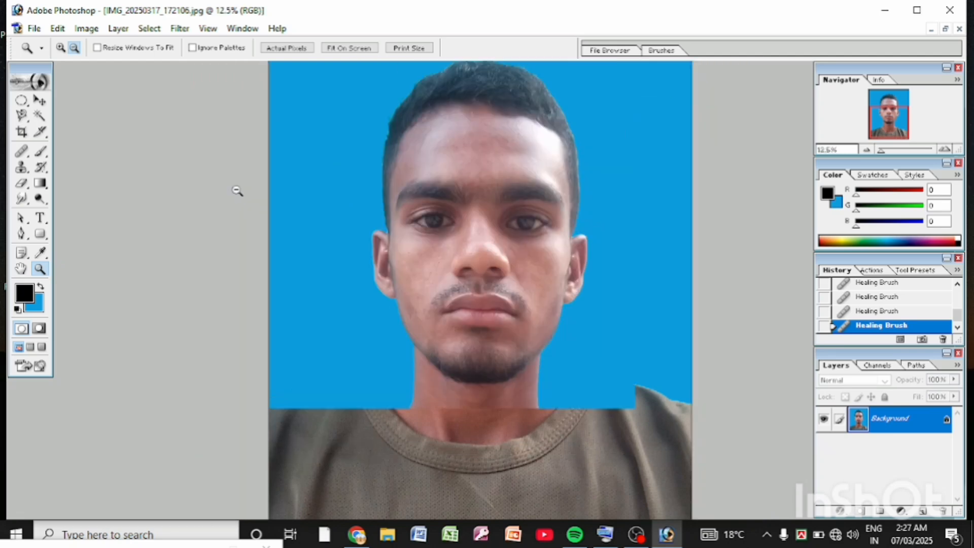
click(339, 258)
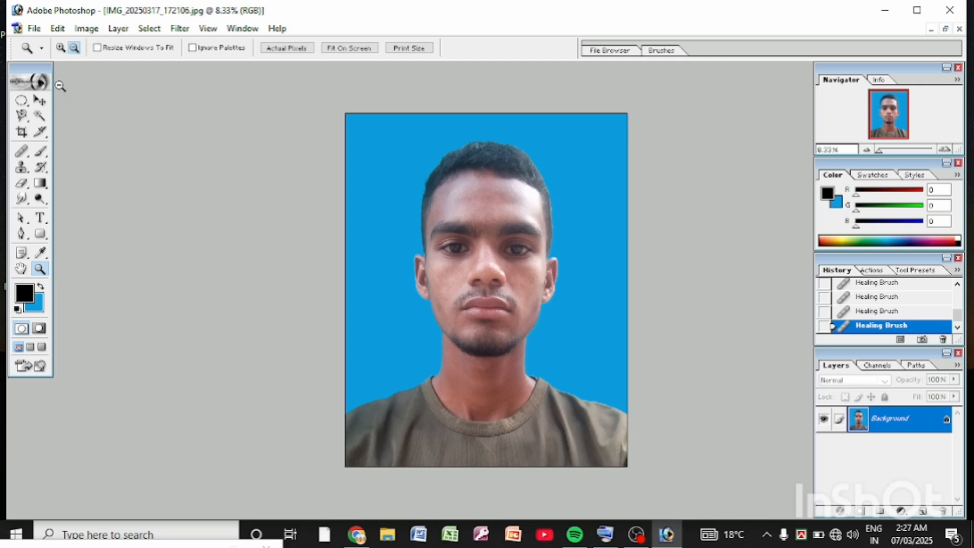
Step: Sample the skin tone of the subject's left cheek as the foreground color, R 194, G 140, B 130
click(40, 153)
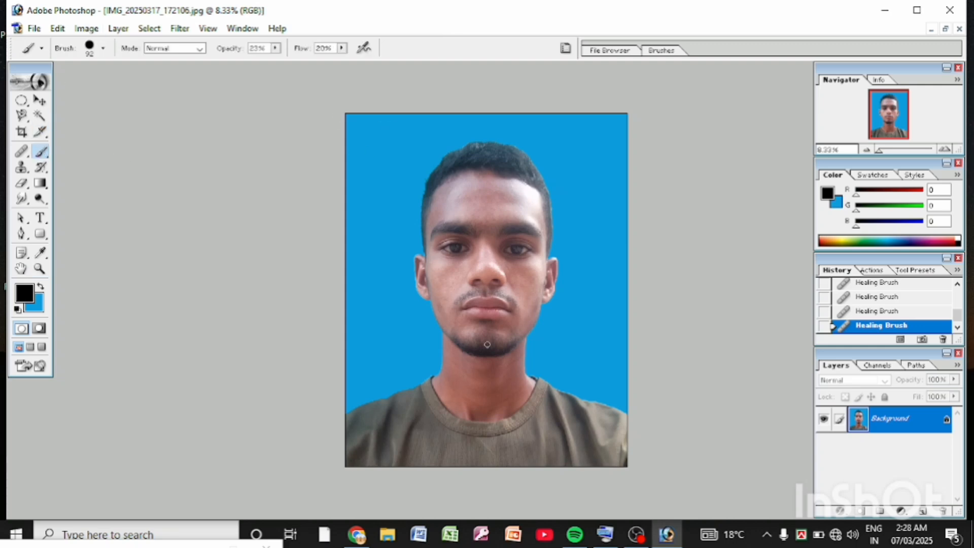
scroll(486, 345, down, 2)
scroll(498, 298, up, 6)
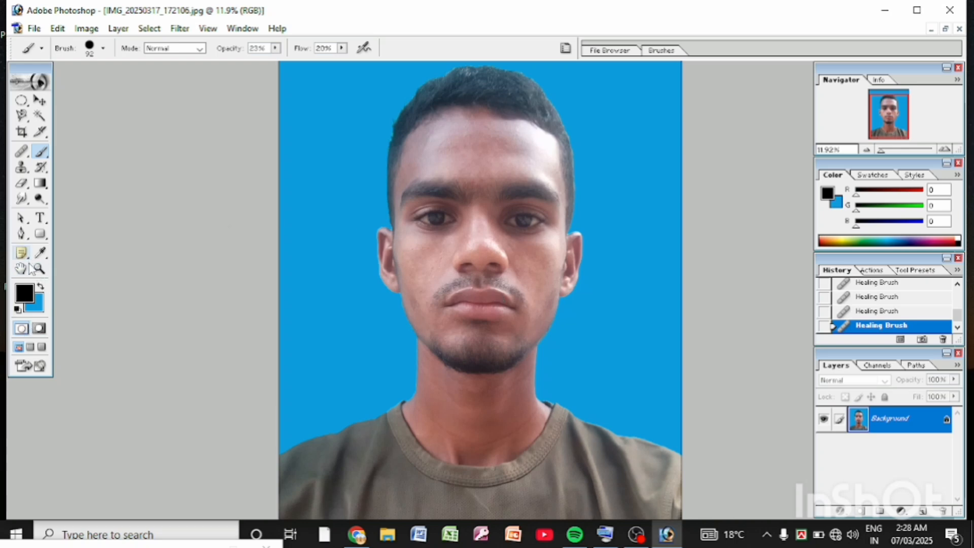
click(41, 252)
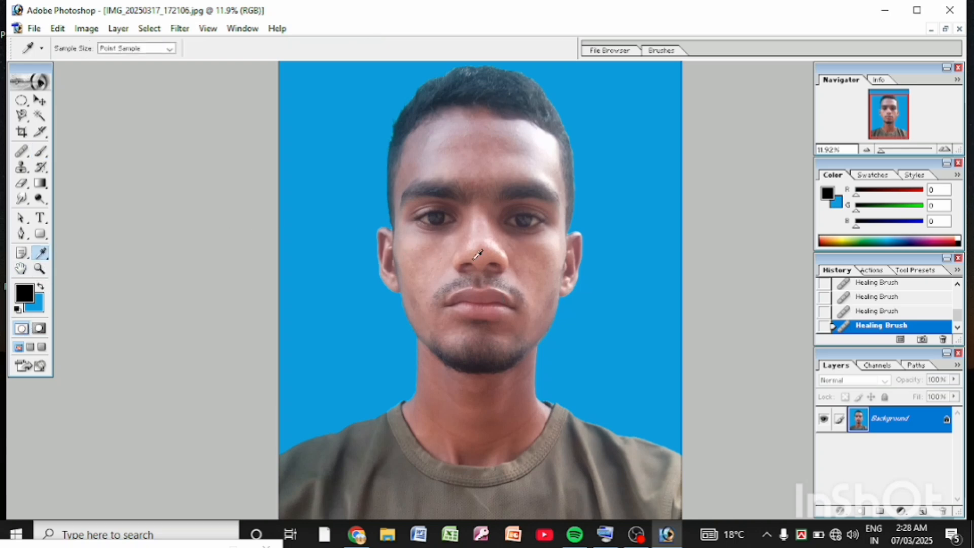
click(536, 276)
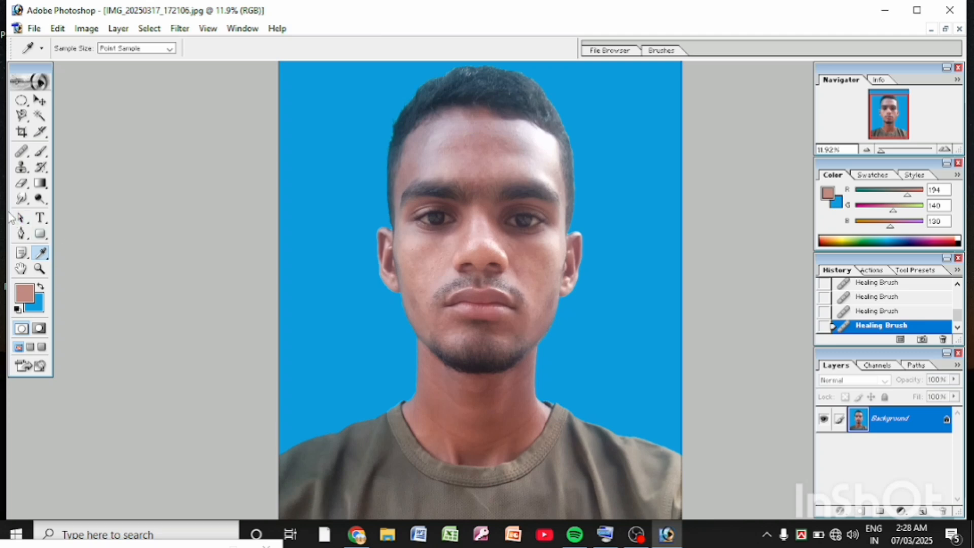
Step: Brush the sampled skin tone over both cheeks and the bridge of the nose at 23% opacity and 20% flow
click(38, 154)
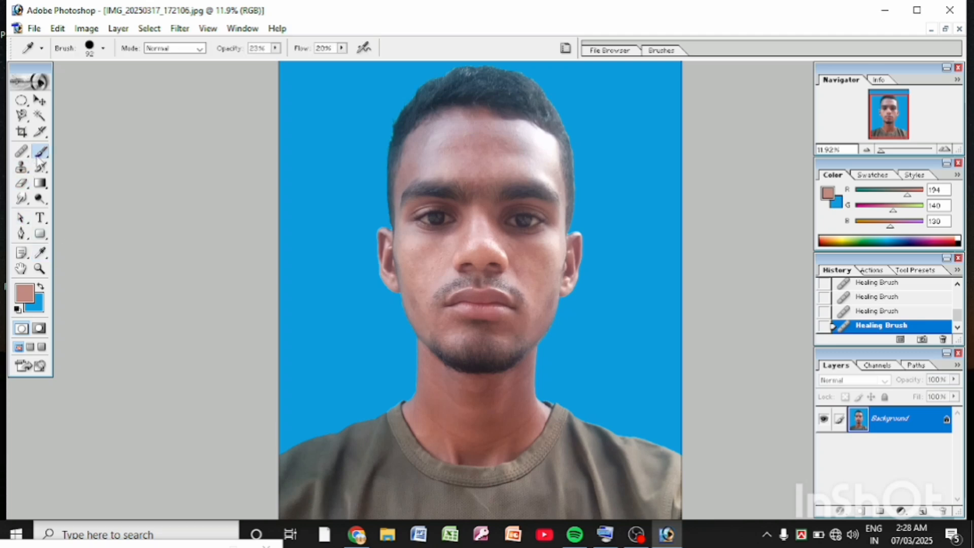
click(40, 269)
click(61, 47)
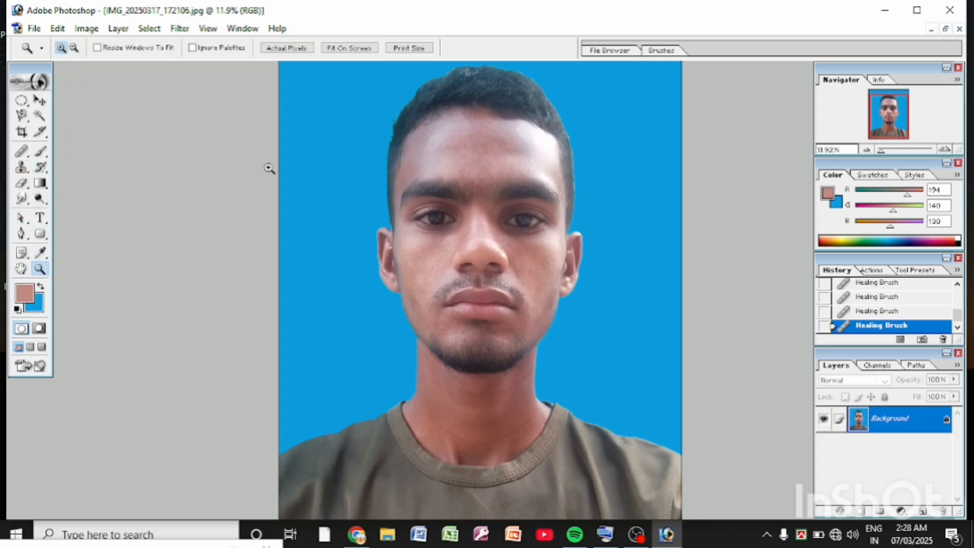
click(324, 205)
click(324, 204)
scroll(337, 235, down, 2)
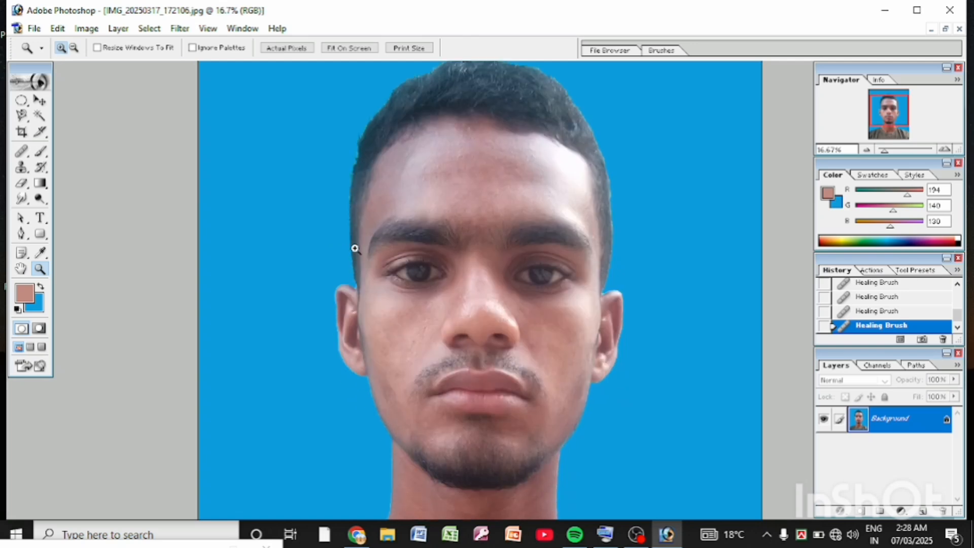
click(358, 240)
scroll(376, 183, down, 4)
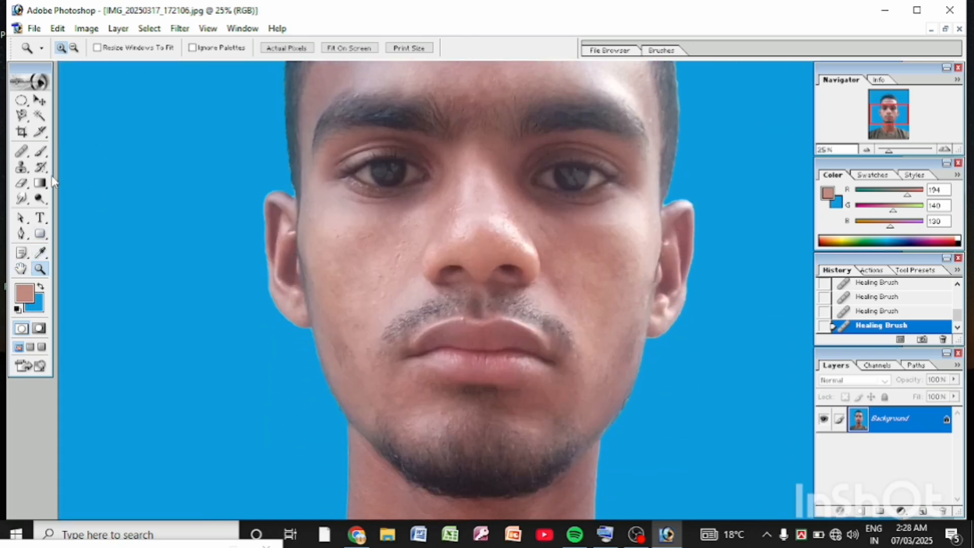
click(40, 150)
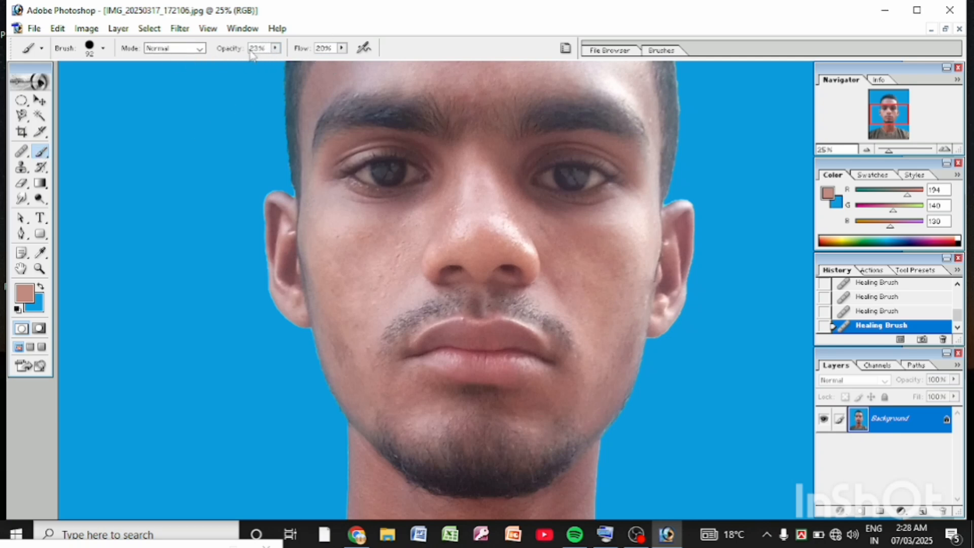
click(617, 277)
click(623, 266)
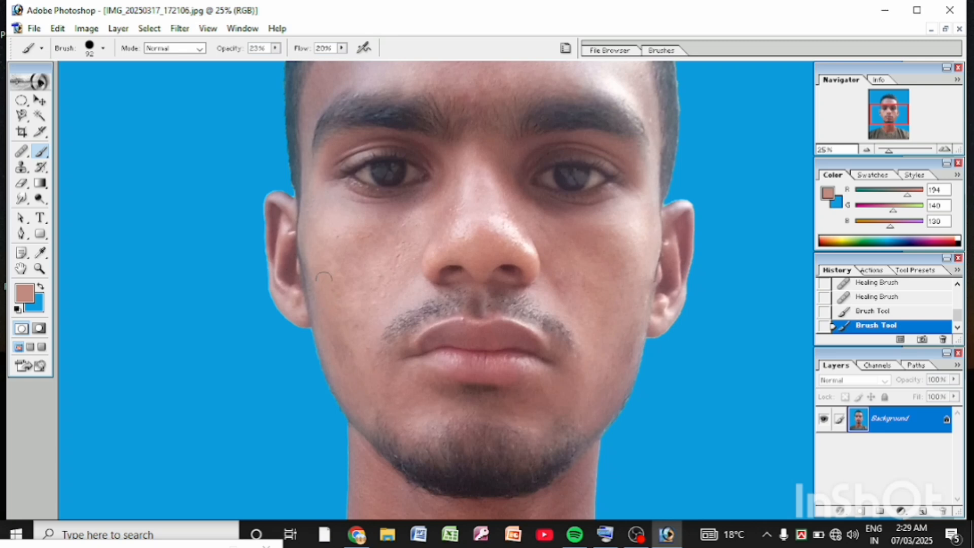
click(350, 250)
click(462, 180)
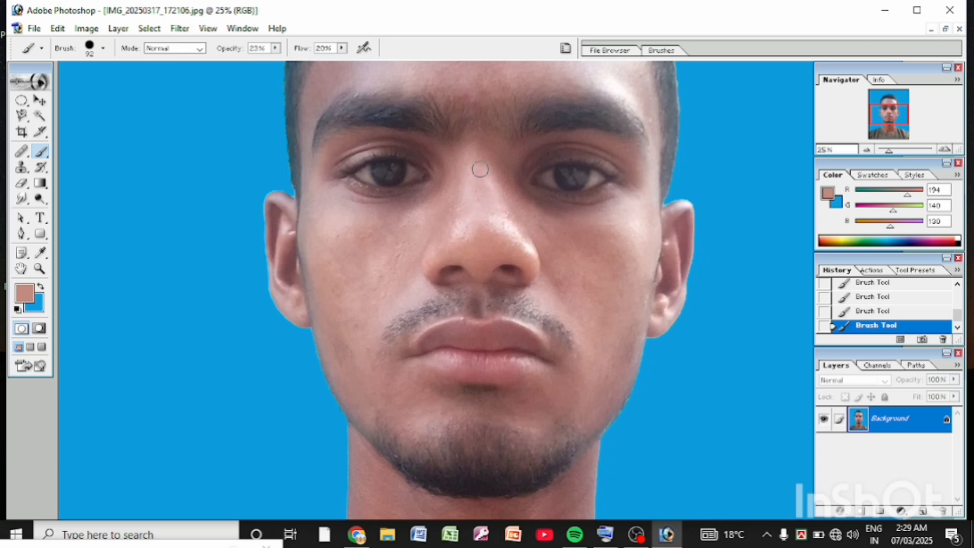
Step: Sample the neck's skin tone as the foreground color, R 161, G 94, B 85
scroll(538, 228, down, 5)
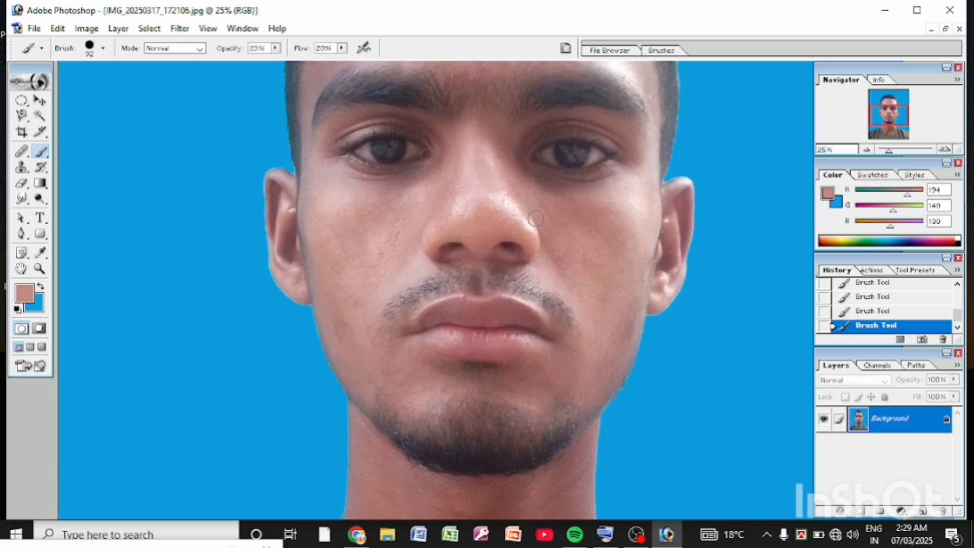
scroll(540, 232, up, 1)
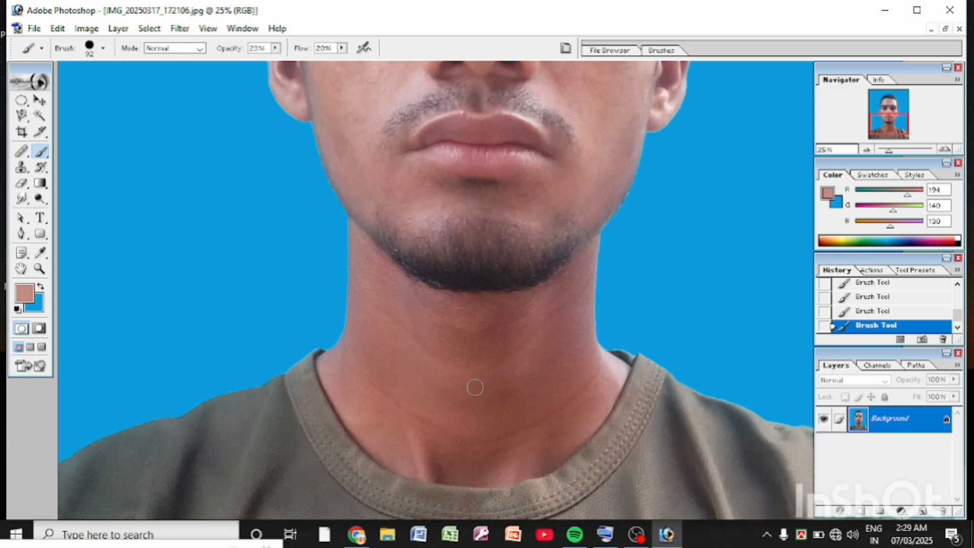
click(41, 253)
click(447, 382)
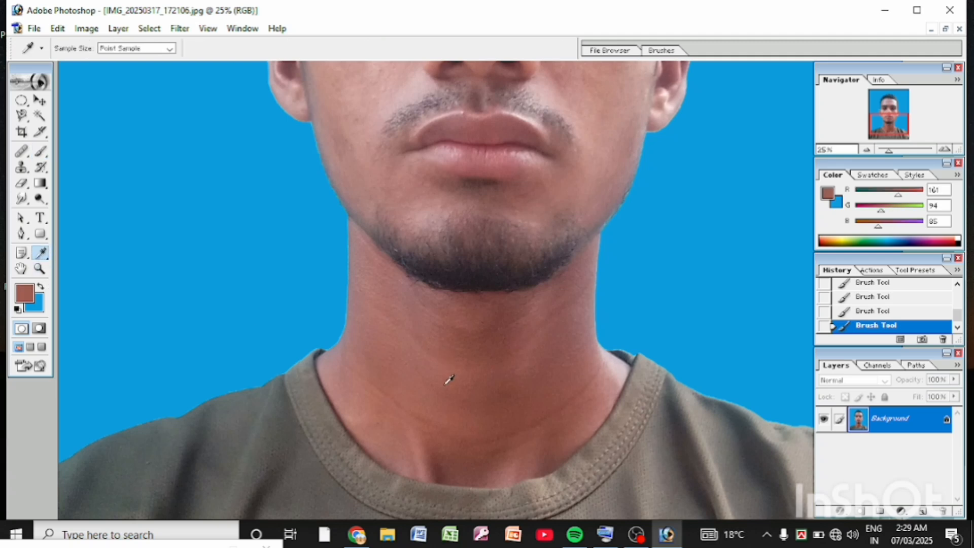
Step: Brush the sampled tone over the neck, reverting the stroke that strays onto the blue backdrop beside it
click(41, 151)
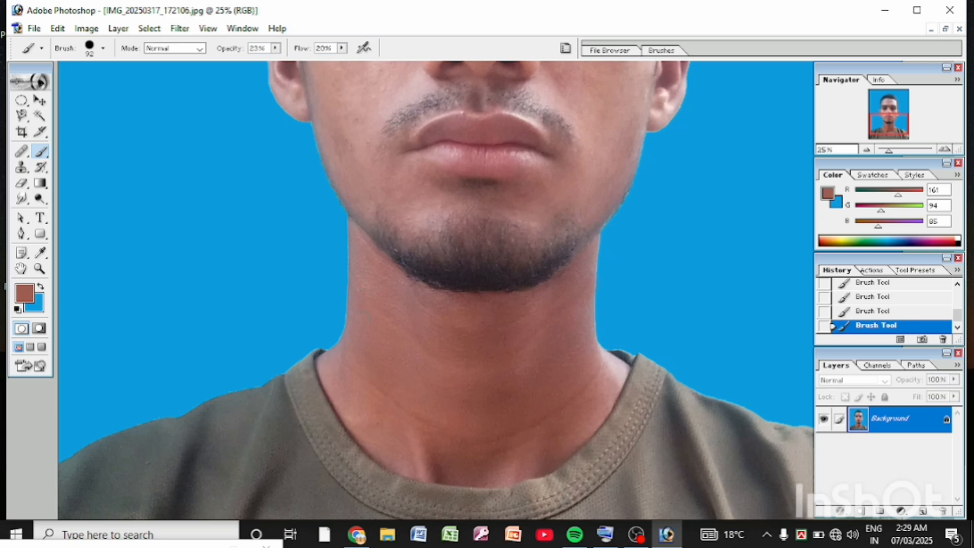
click(874, 312)
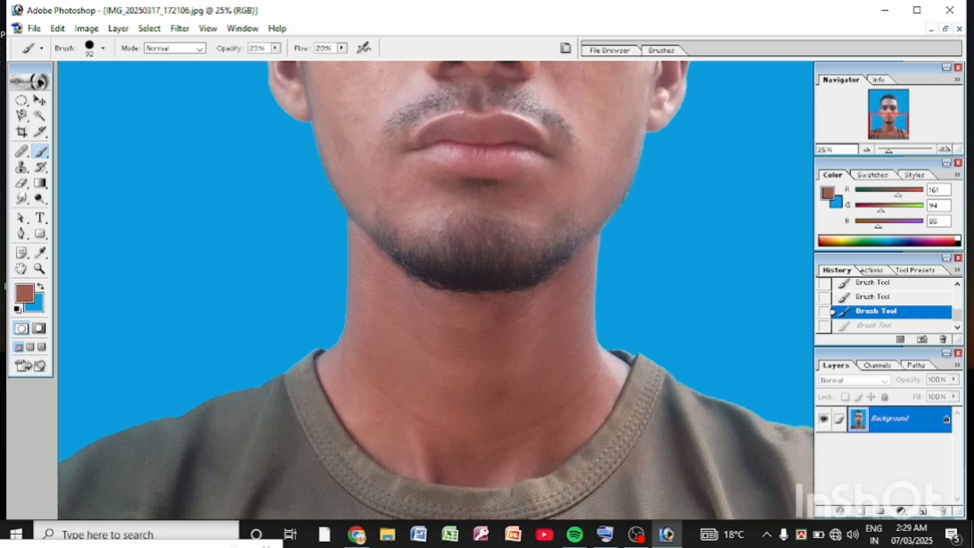
click(564, 432)
Step: Sample the forehead's skin tone as the foreground color, R 207, G 168, B 172, and activate the Brush tool
scroll(564, 432, up, 1)
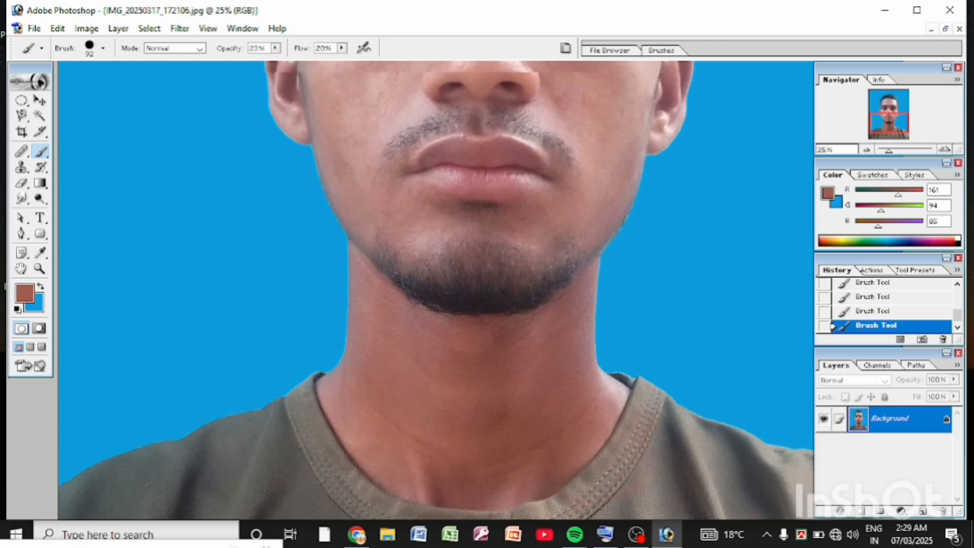
scroll(476, 129, up, 10)
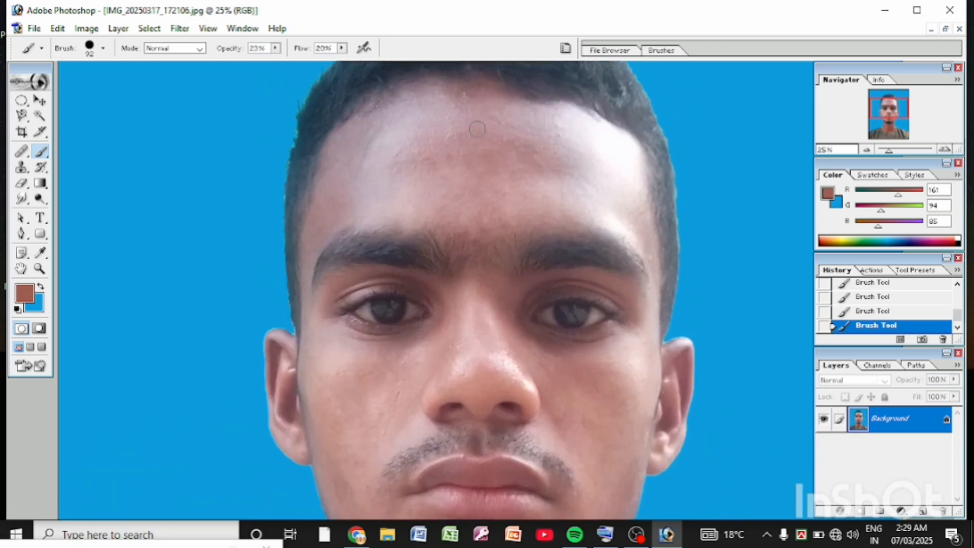
scroll(477, 129, up, 1)
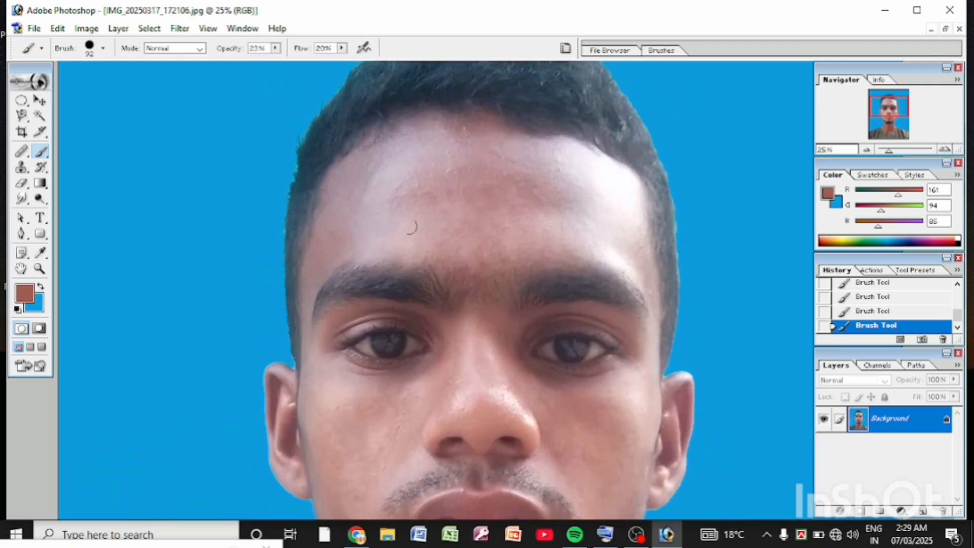
click(41, 253)
click(438, 226)
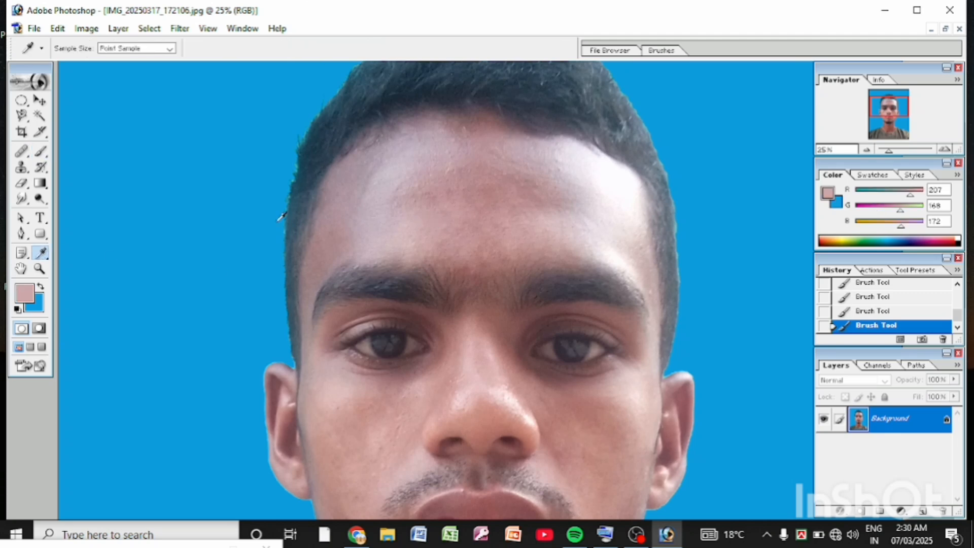
click(41, 152)
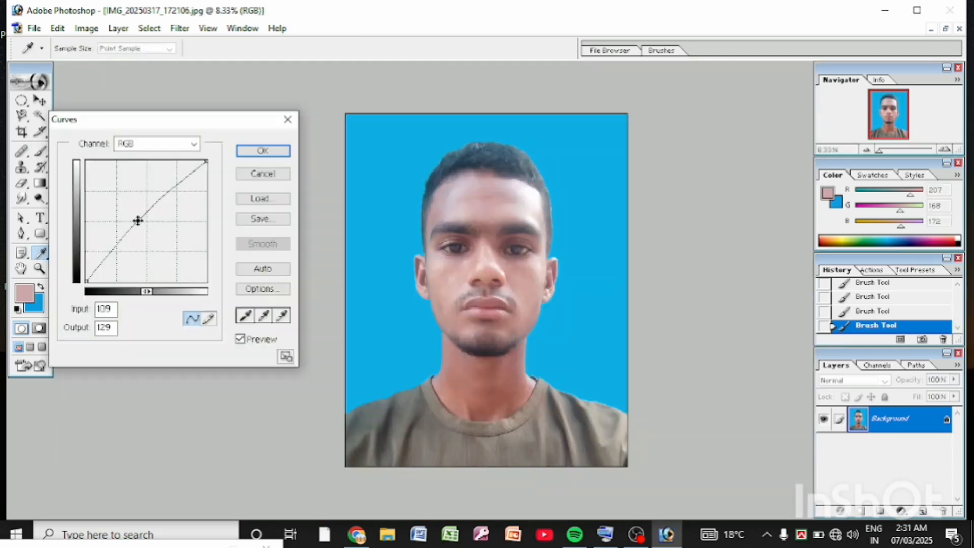
Step: Brighten the whole portrait with an RGB Curves point at input 120, output 136
drag(137, 220, 143, 217)
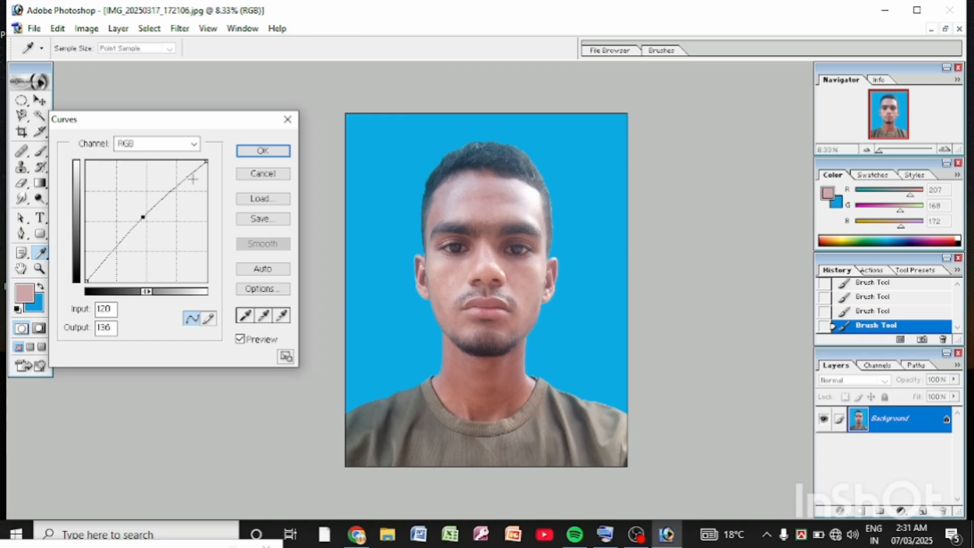
click(260, 151)
key(z)
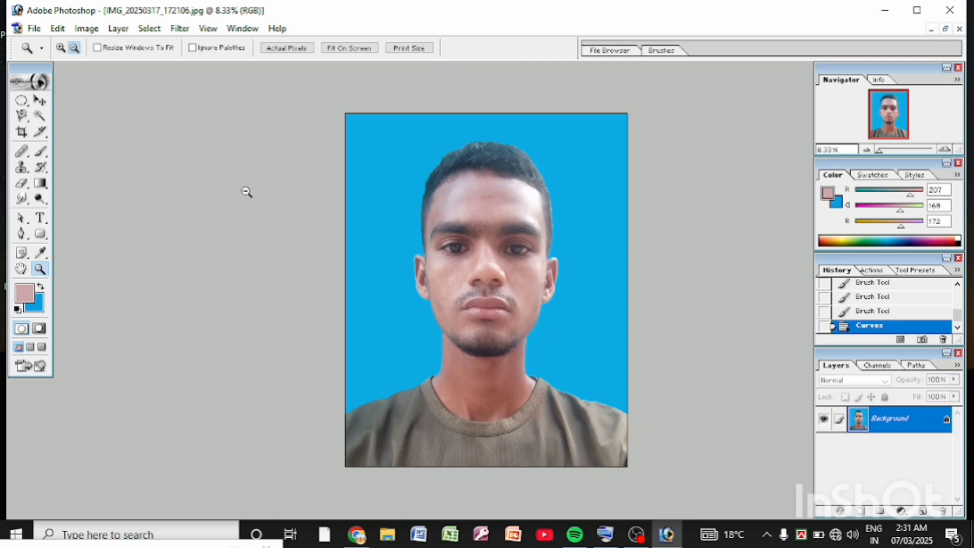
Step: Apply a Levels adjustment to the RGB channel with input levels 19, 0.86 and 239
key(ctrl+l)
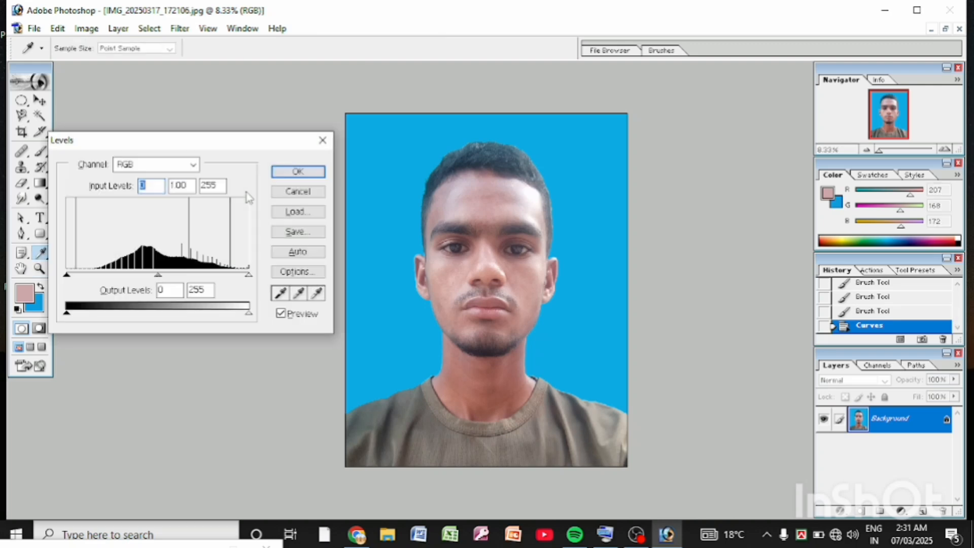
drag(224, 147, 216, 160)
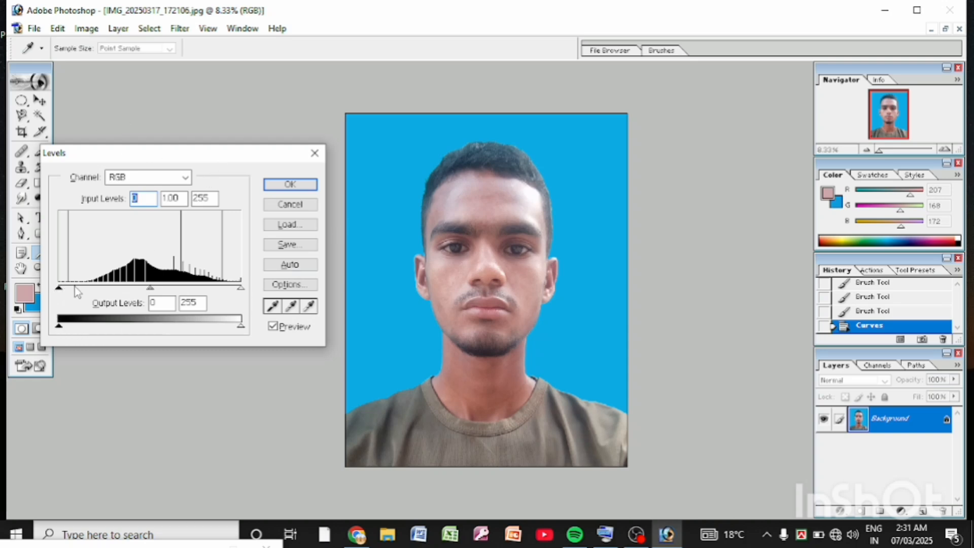
drag(59, 288, 75, 303)
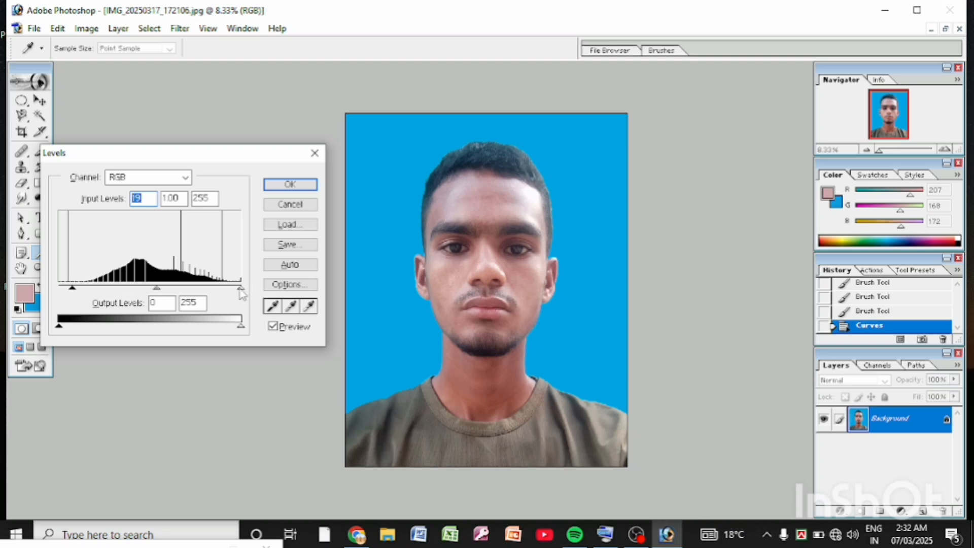
drag(240, 291, 233, 311)
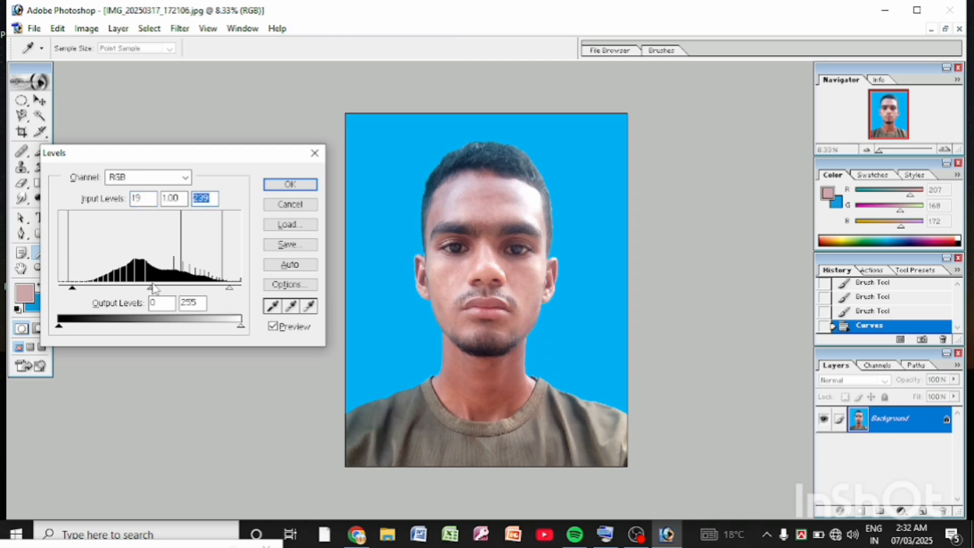
drag(151, 289, 160, 292)
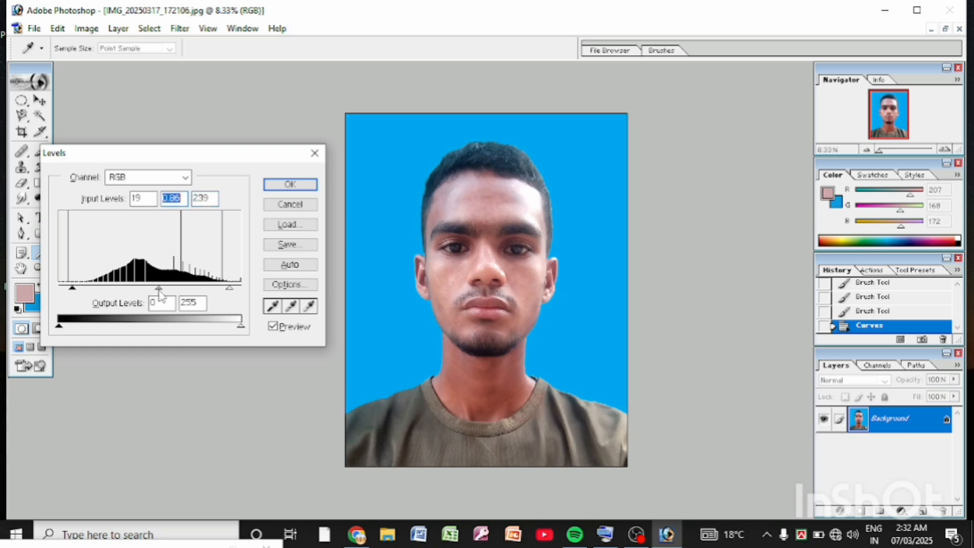
click(303, 193)
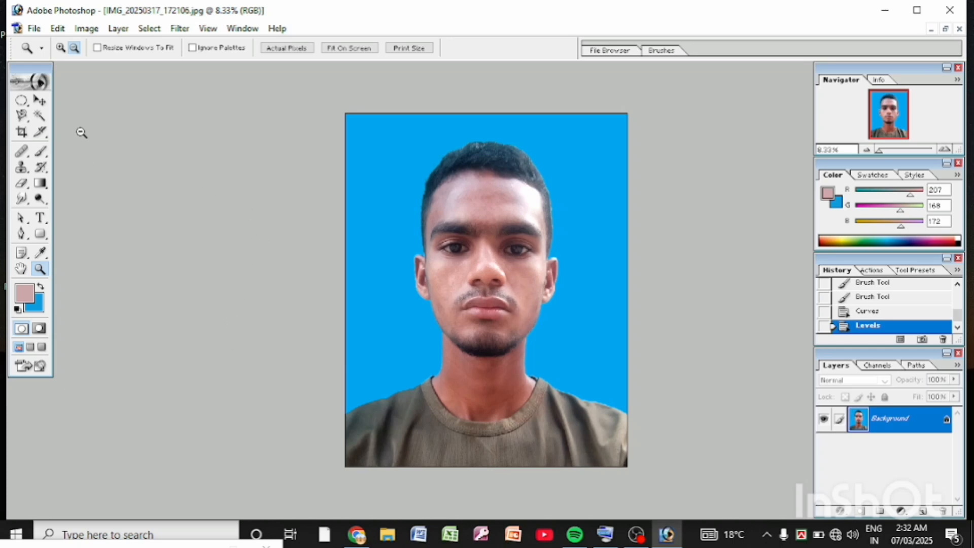
Step: Lighten the midtones with another RGB Curves adjustment, placing the point at input 95, output 114
click(87, 29)
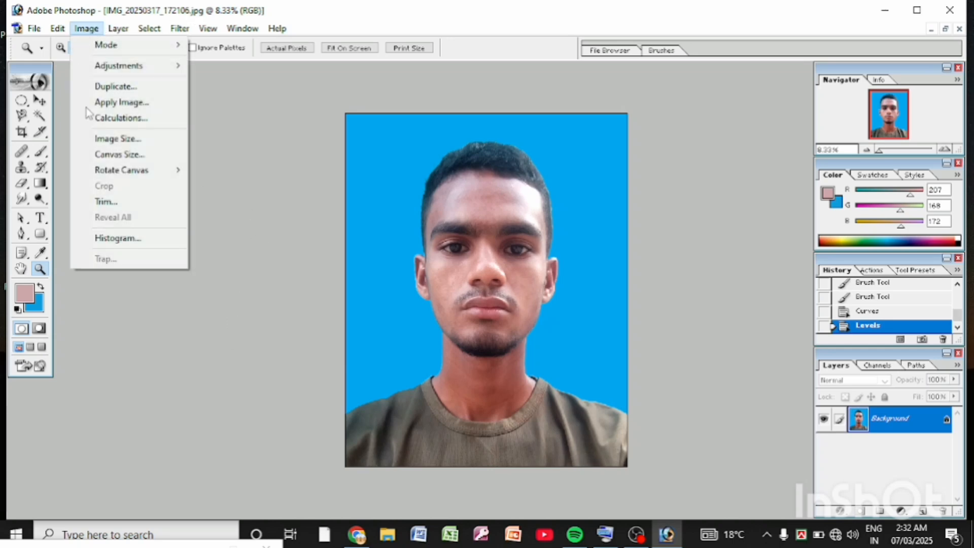
mouse_move(127, 65)
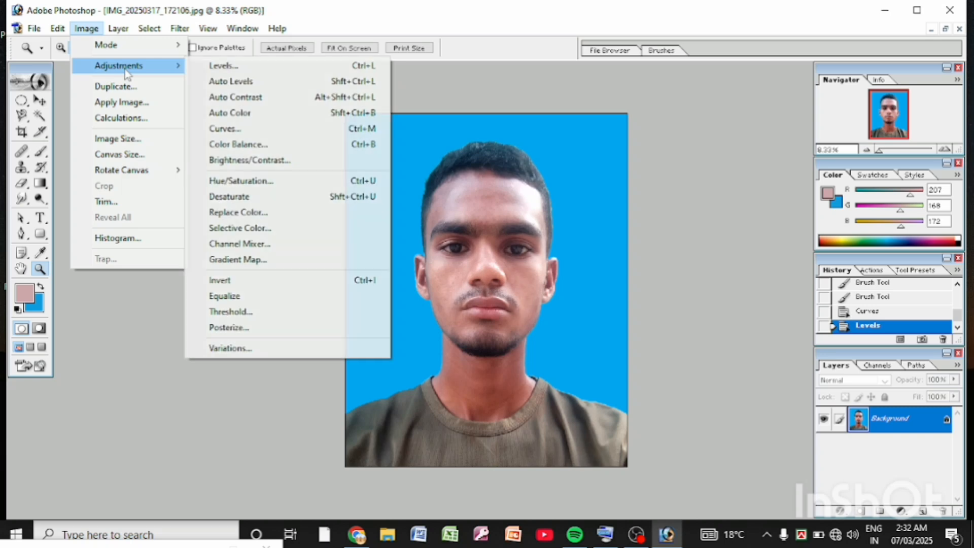
click(228, 128)
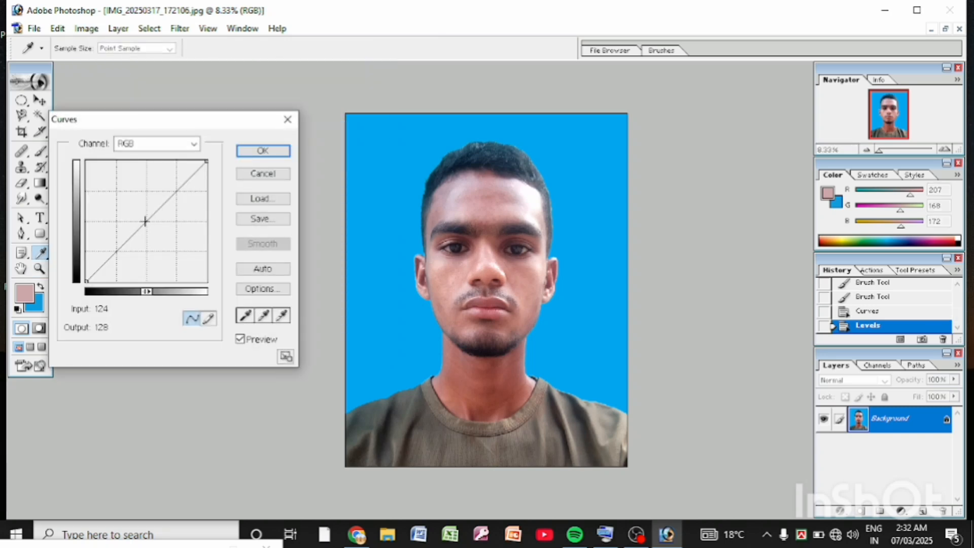
click(145, 222)
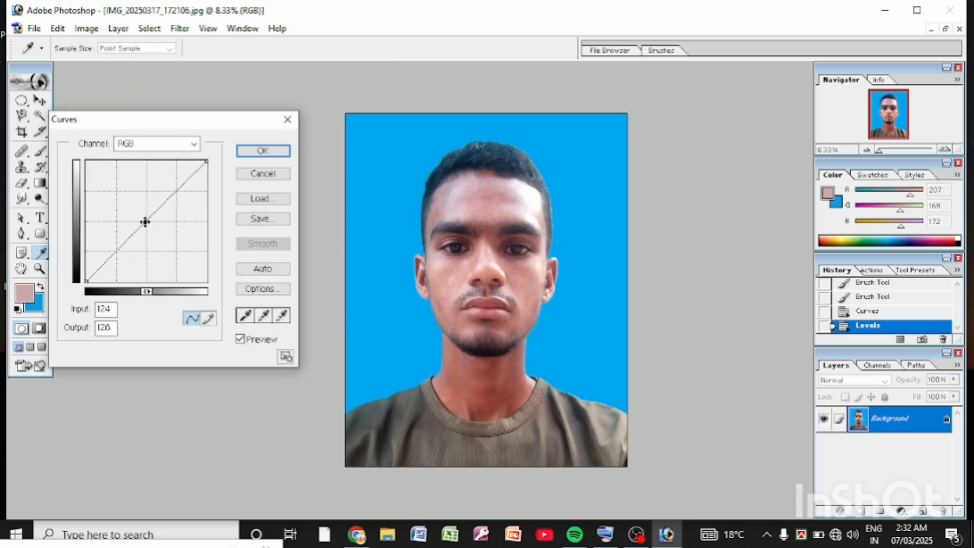
drag(145, 221, 131, 227)
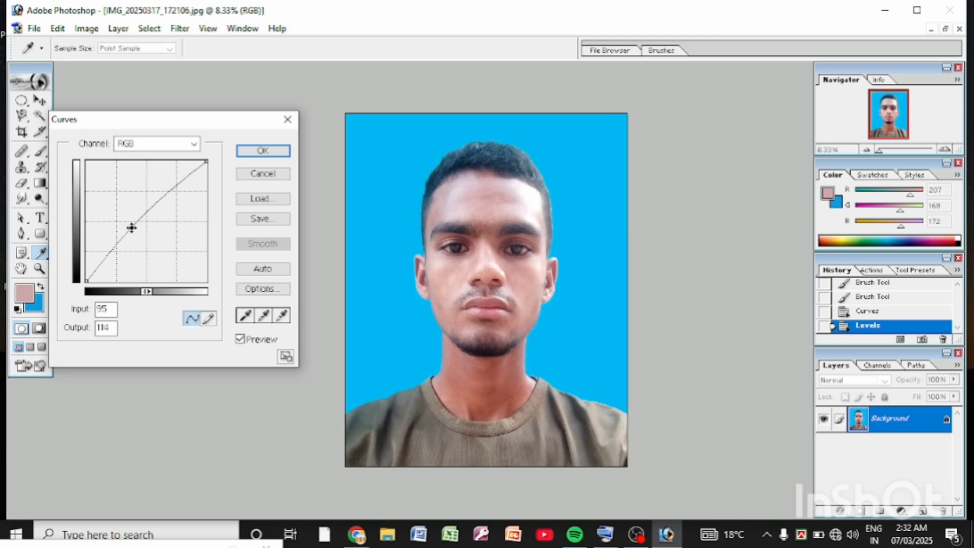
click(263, 151)
key(z)
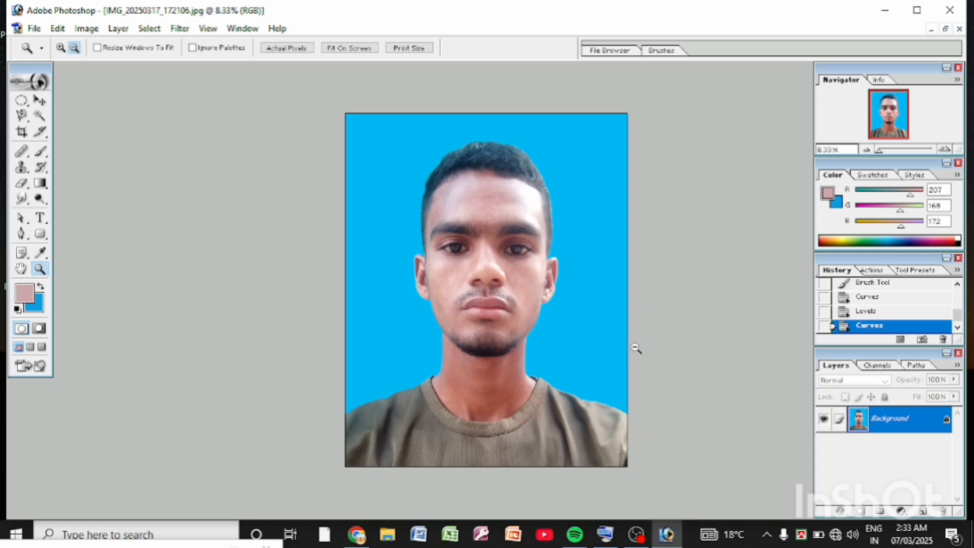
Step: Create a new white RGB document with the Letter preset, 8.5 x 11 inches at 300 pixels/inch
click(545, 384)
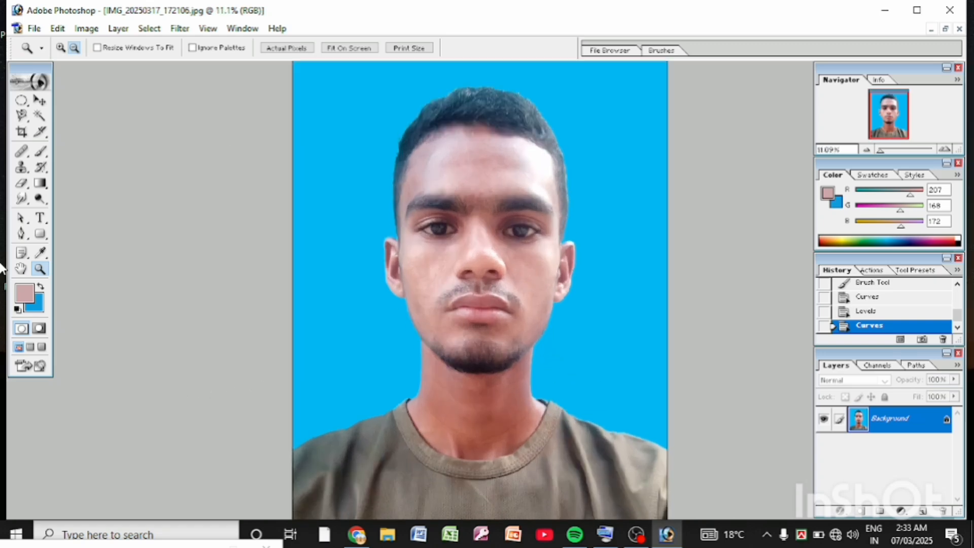
alt+click(304, 302)
scroll(437, 307, up, 1)
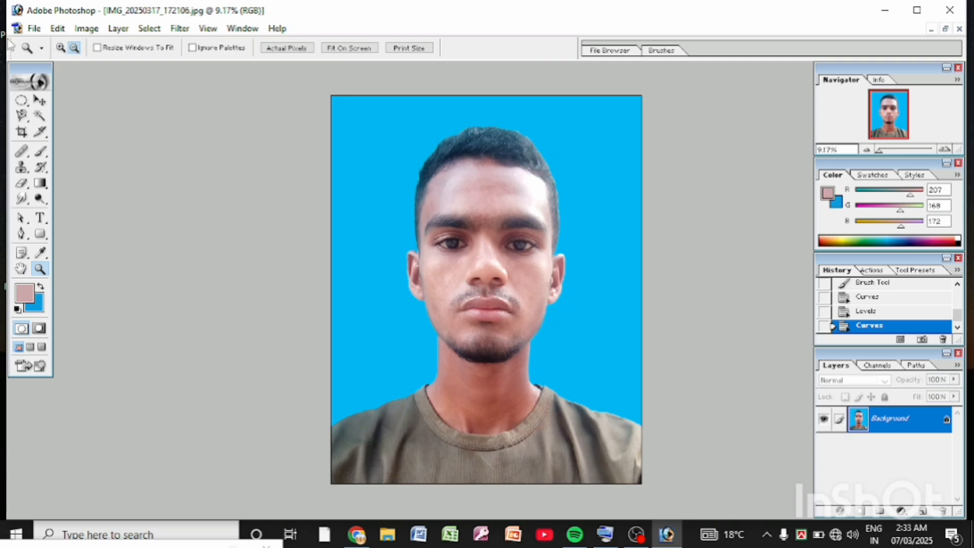
click(34, 31)
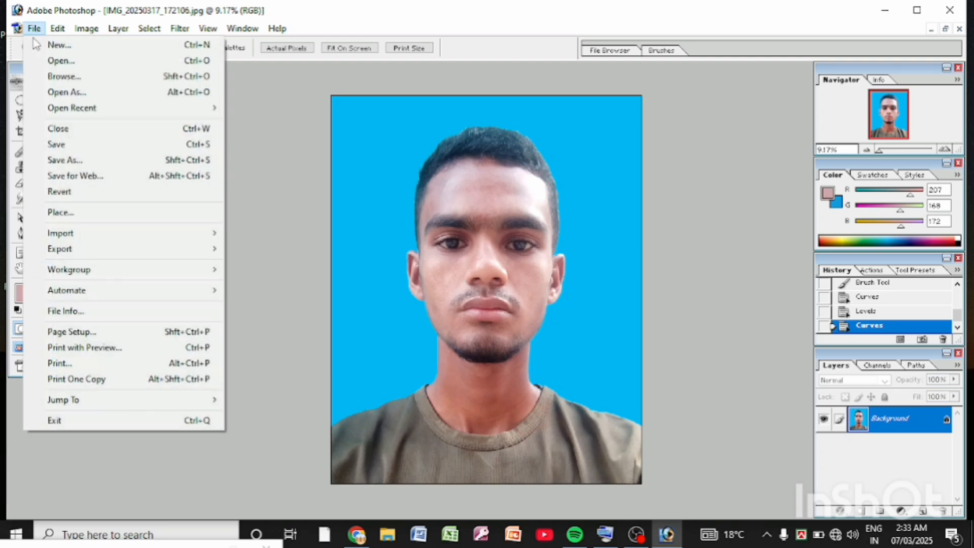
click(61, 51)
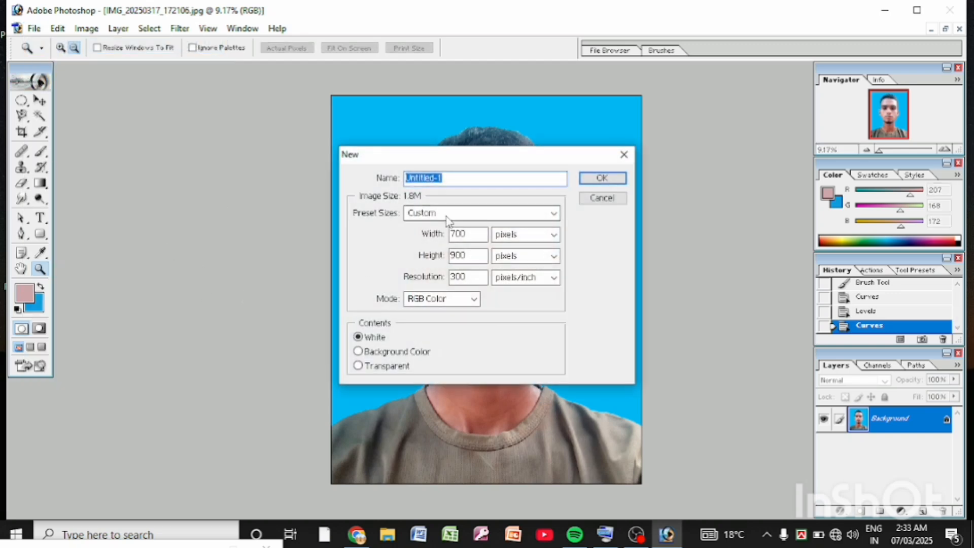
click(551, 214)
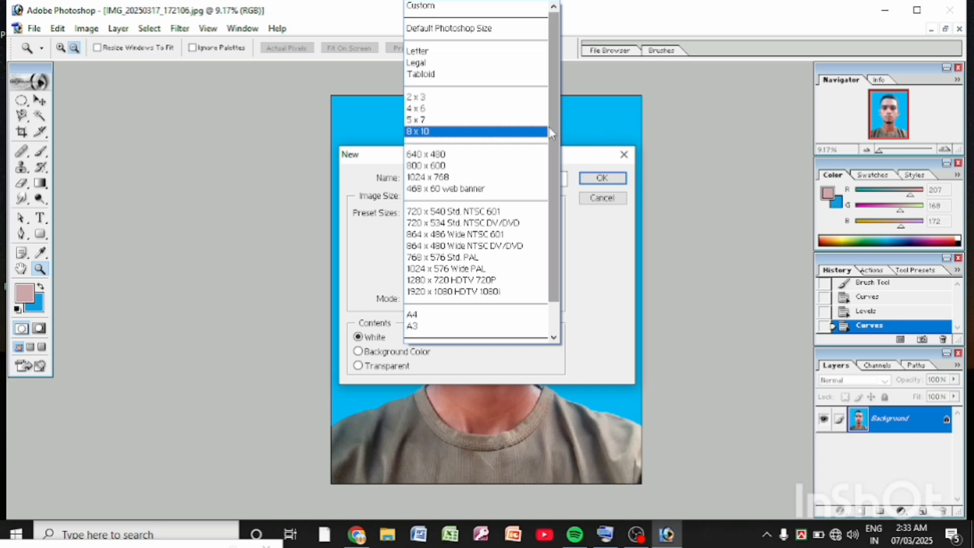
scroll(548, 152, down, 1)
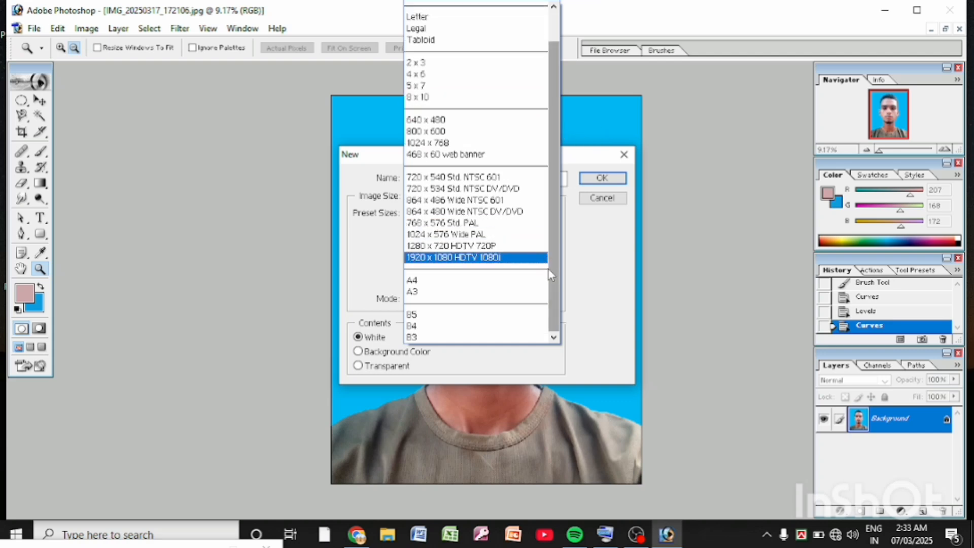
scroll(553, 288, up, 1)
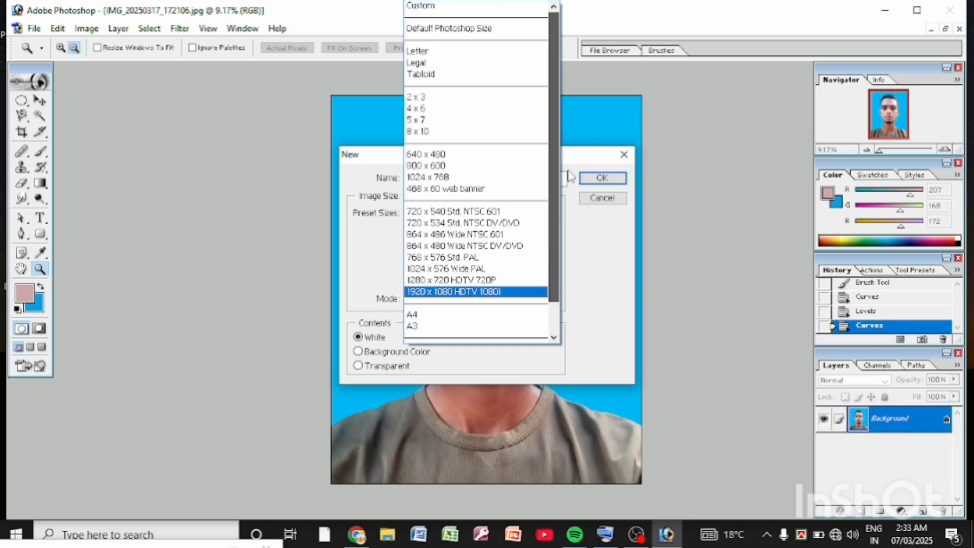
click(456, 54)
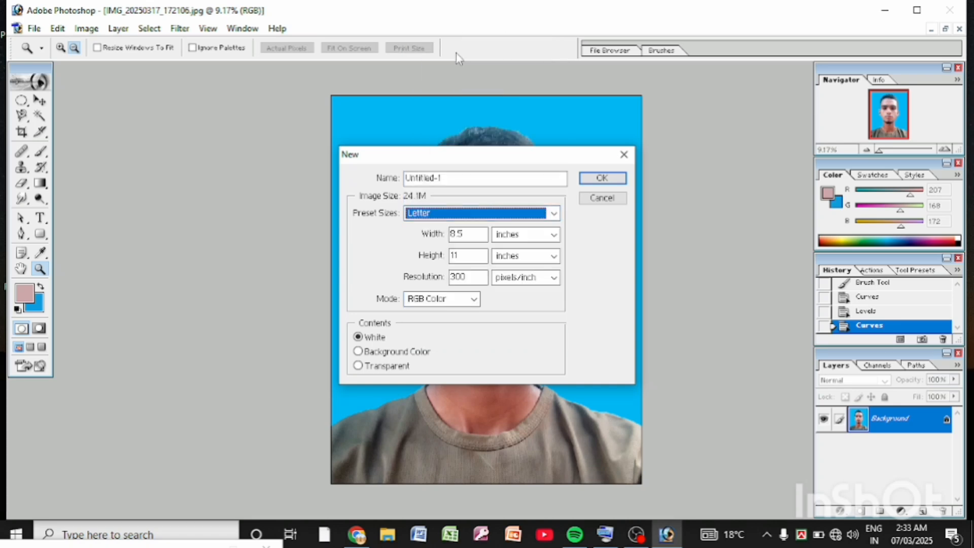
click(597, 180)
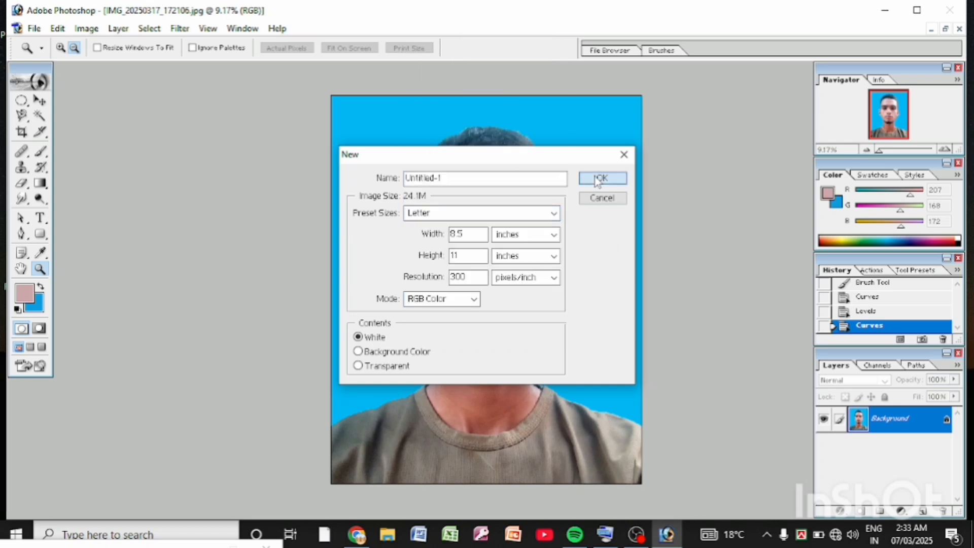
Step: Place the blank document's window beside the portrait and copy the portrait into it as a new layer with the Move tool
drag(267, 90, 575, 94)
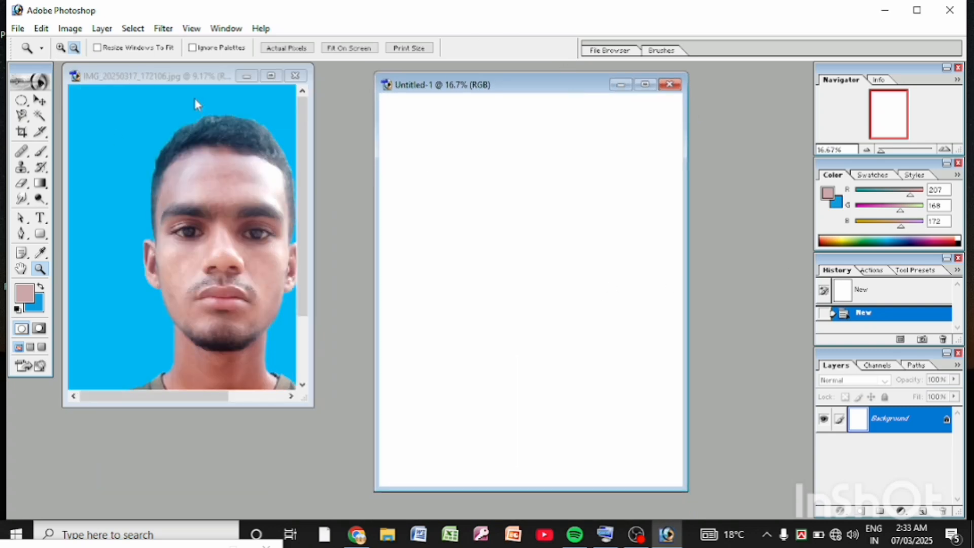
click(39, 101)
click(127, 171)
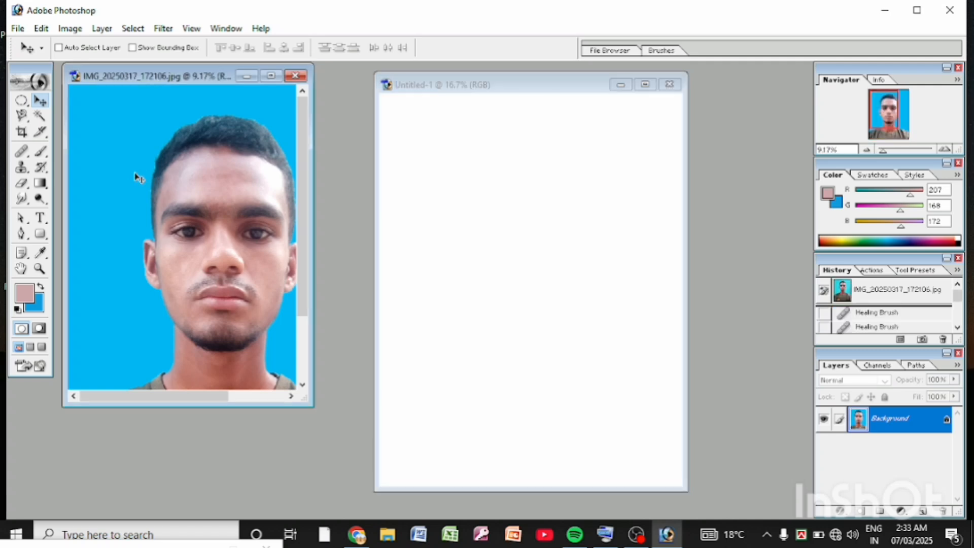
click(169, 179)
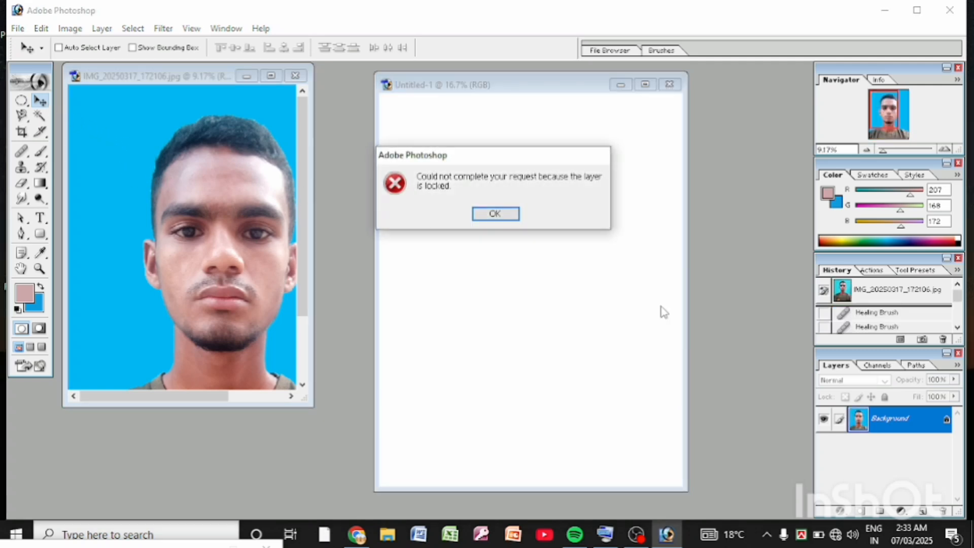
click(494, 214)
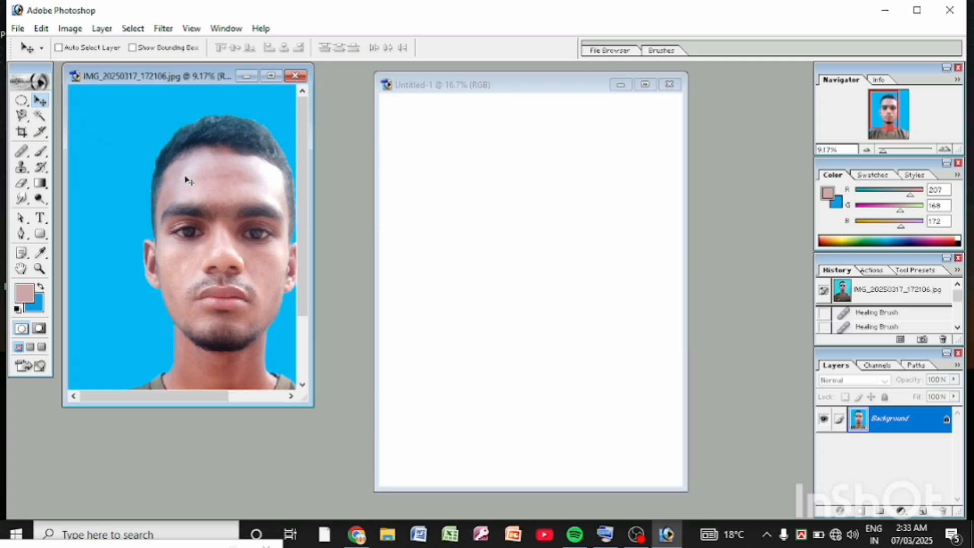
drag(138, 151, 483, 167)
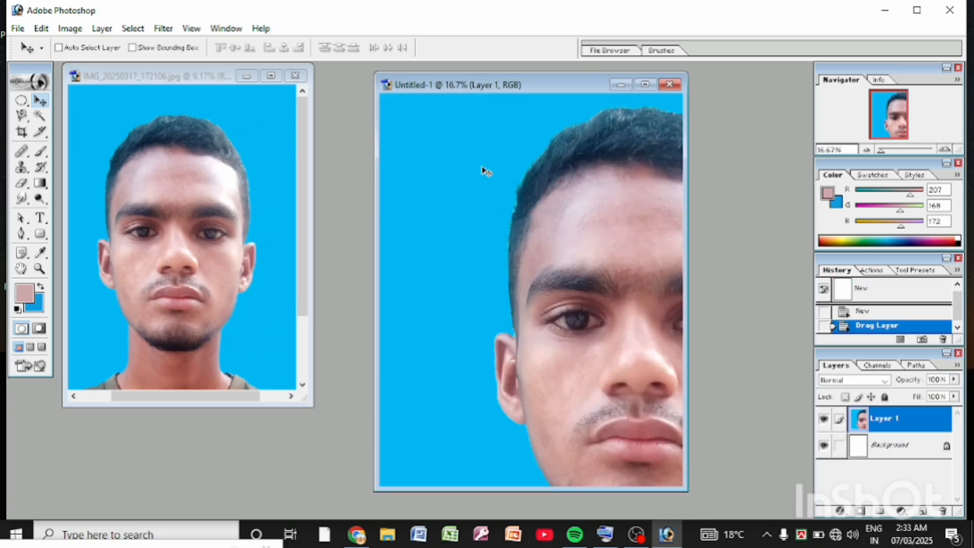
Step: Free-transform the copied portrait down to about 22.8% width and 18.2% height in the page's upper-left corner
drag(528, 241, 618, 403)
key(ctrl+t)
drag(453, 218, 541, 304)
drag(622, 363, 480, 242)
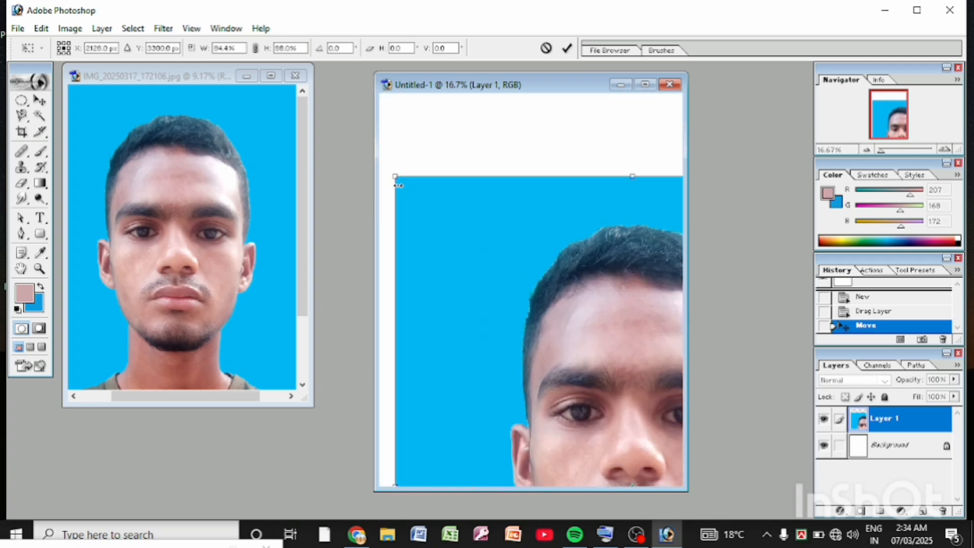
drag(397, 180, 506, 327)
drag(586, 426, 502, 224)
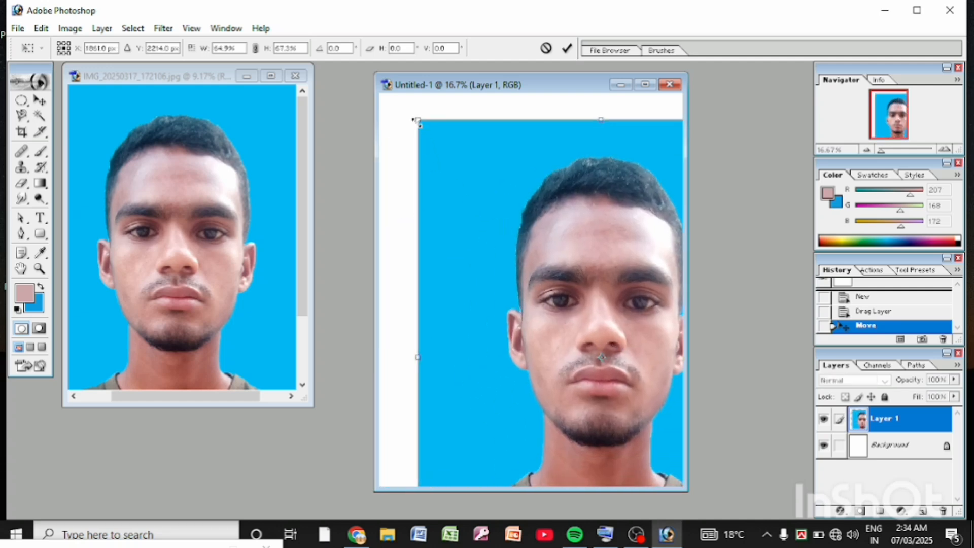
drag(415, 120, 561, 326)
drag(631, 424, 503, 254)
drag(439, 159, 526, 296)
drag(582, 371, 443, 182)
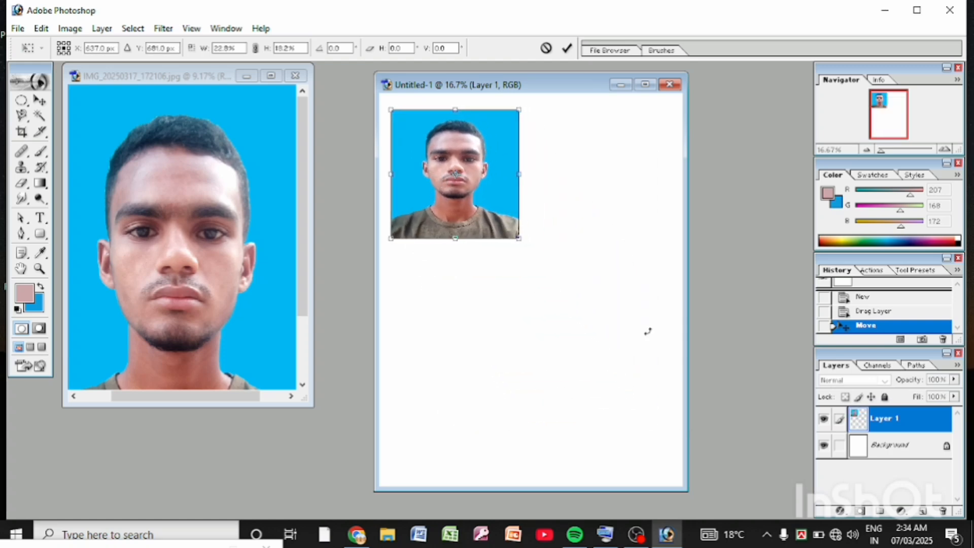
Step: Shrink the portrait further to about 14.5% width and 11.6% height near the page's upper-left corner and apply the transform
drag(384, 106, 403, 117)
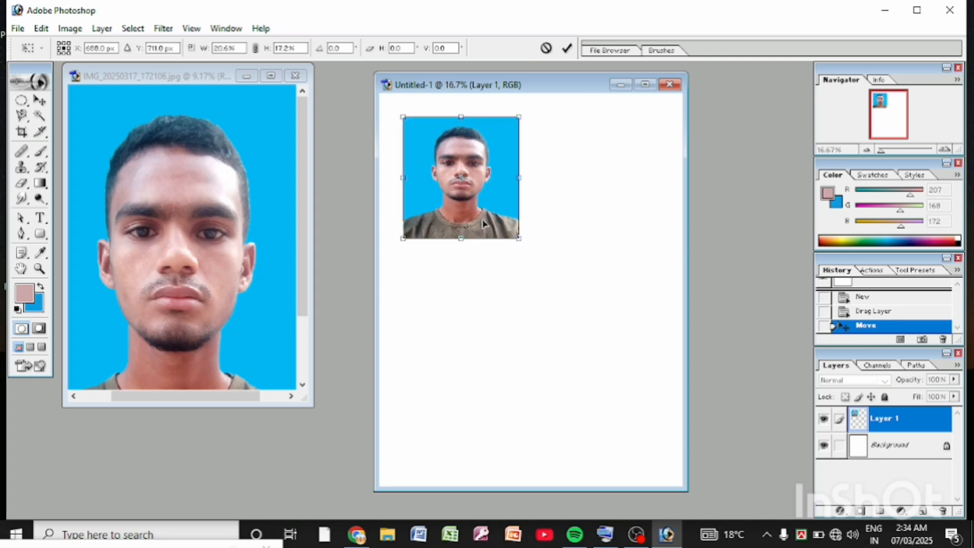
drag(482, 223, 465, 205)
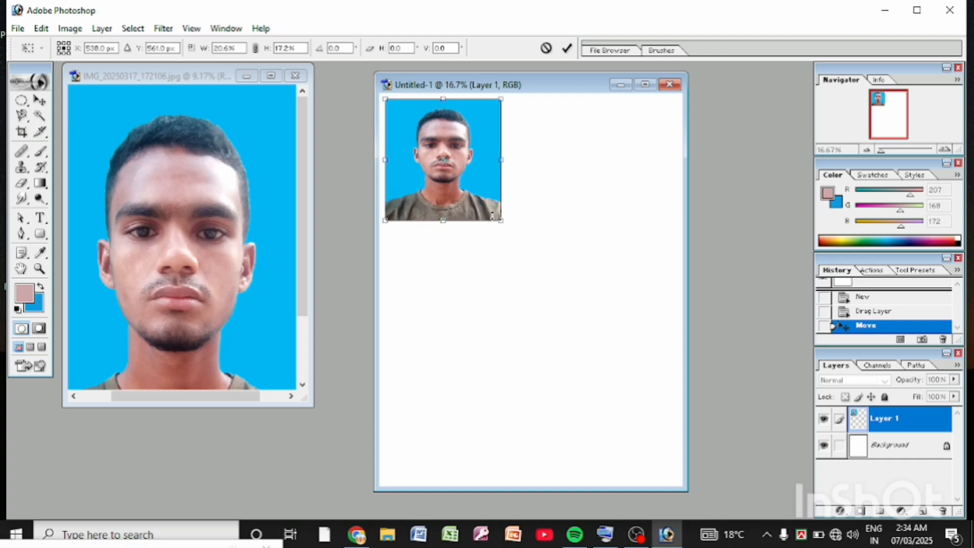
drag(502, 219, 491, 211)
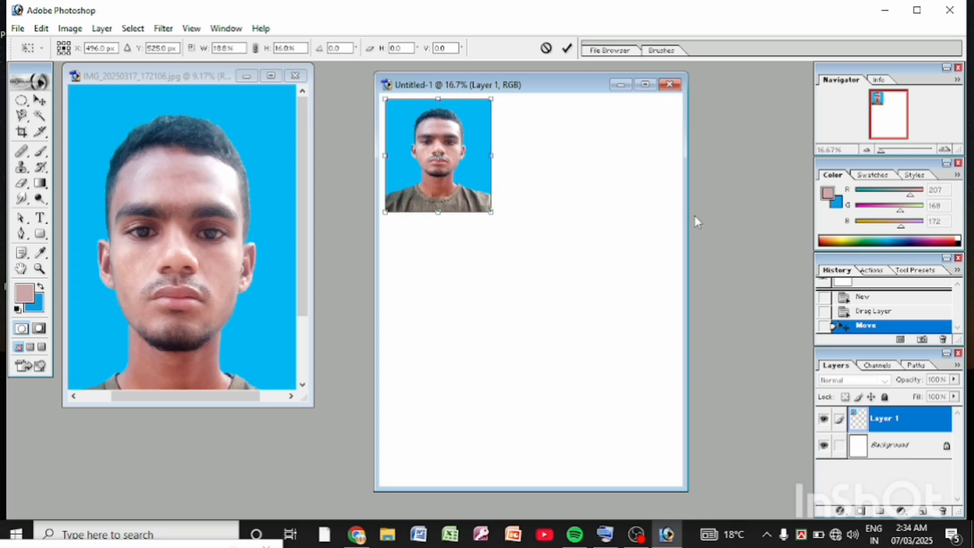
drag(687, 217, 710, 211)
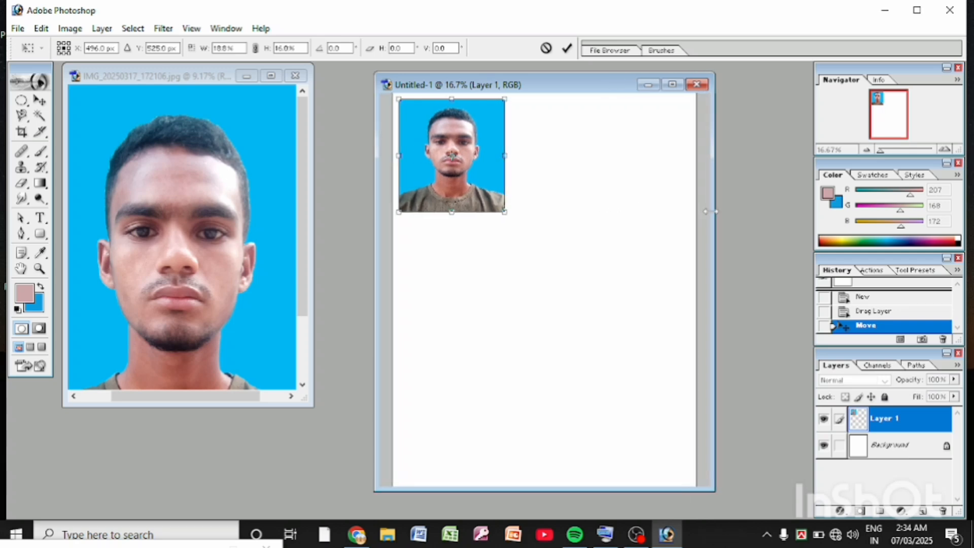
drag(509, 216, 485, 184)
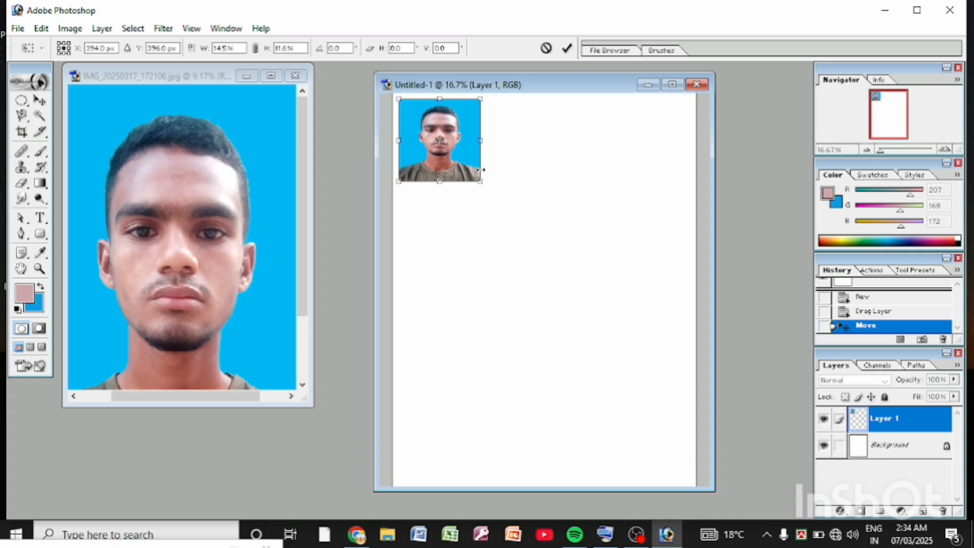
key(Return)
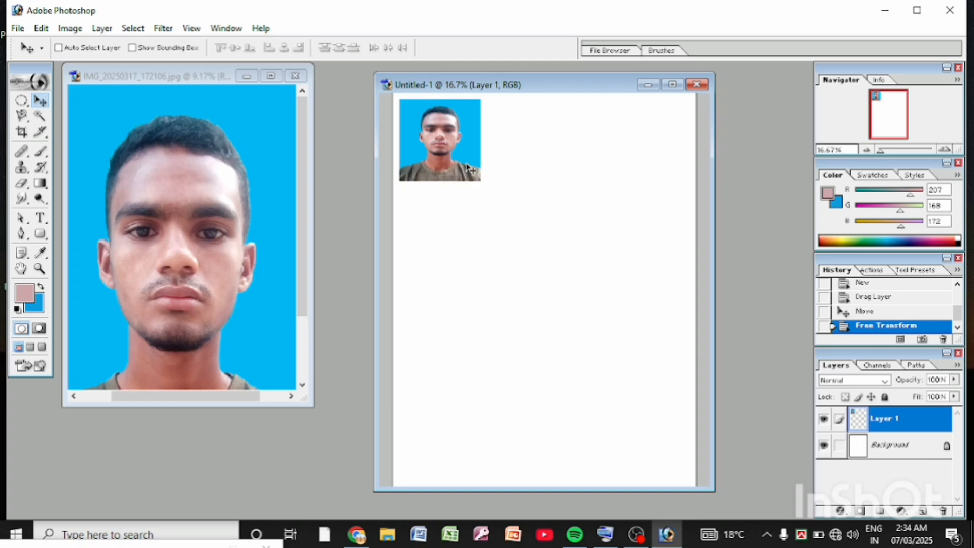
Step: Enlarge the small portrait slightly with Free Transform to about 104.4% width and 105.2% height
key(ctrl+t)
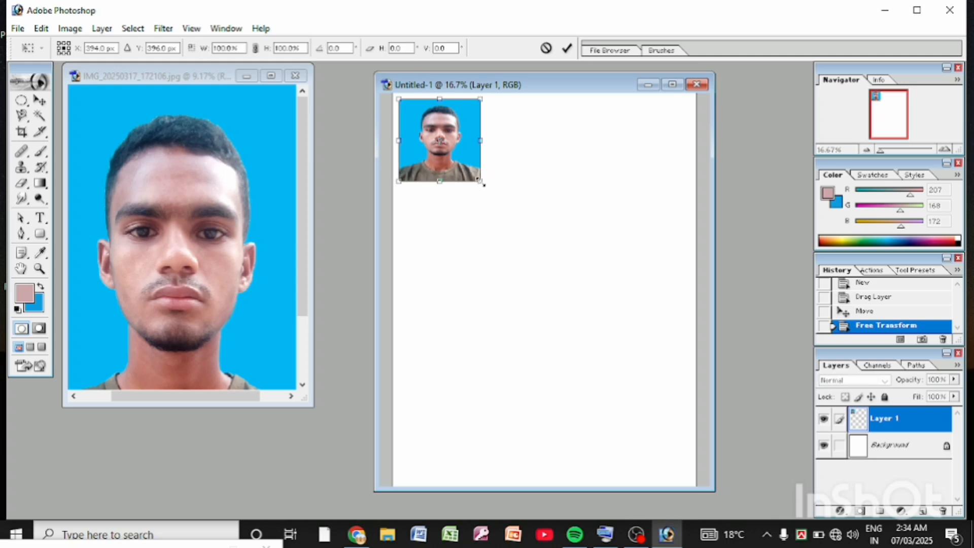
drag(482, 184, 485, 187)
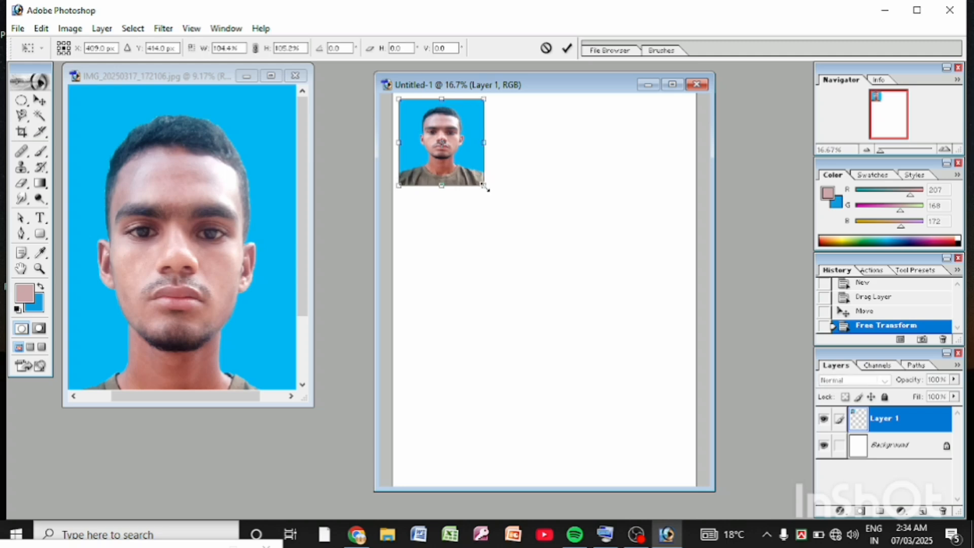
key(Return)
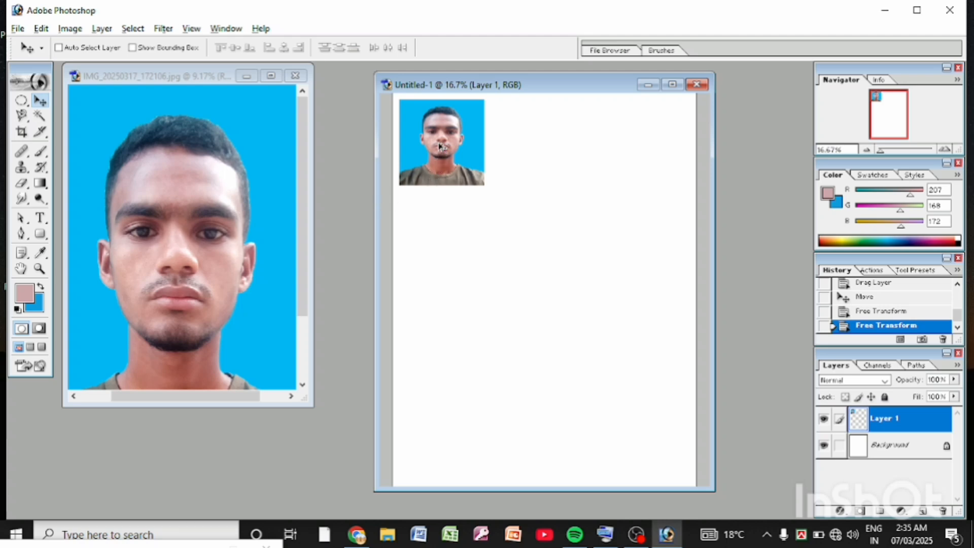
Step: Duplicate the small portrait twice to form a row of three photos across the top of the page
drag(439, 147, 530, 147)
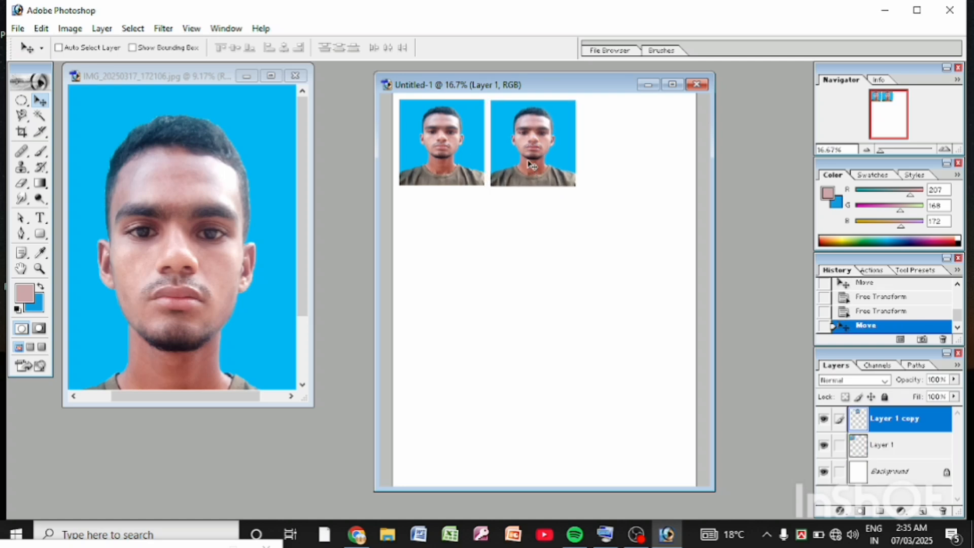
drag(531, 164, 528, 163)
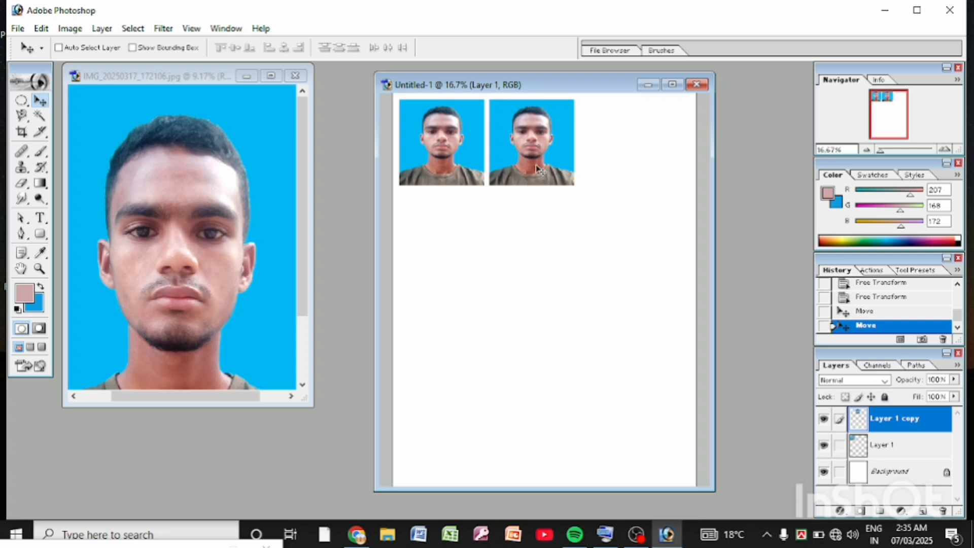
alt+drag(537, 169, 640, 169)
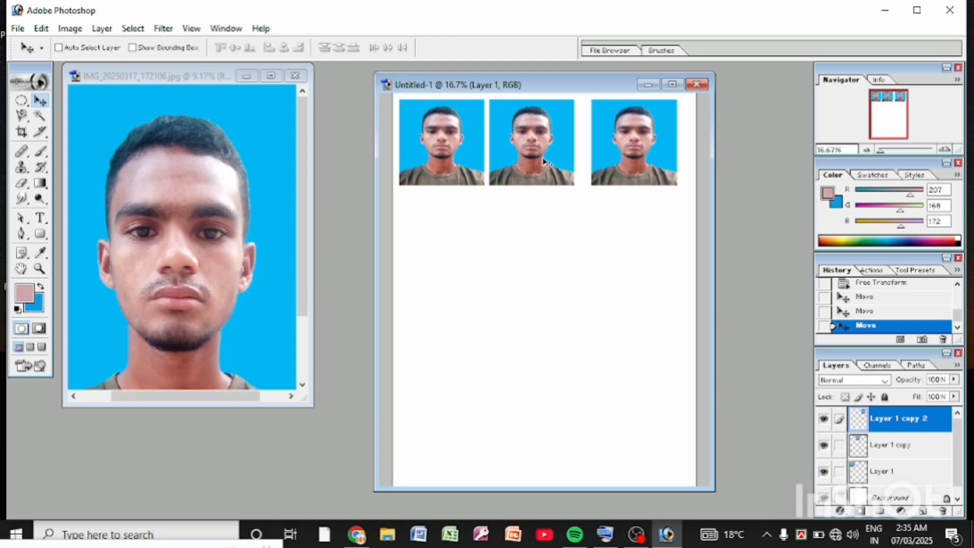
drag(545, 161, 546, 162)
Step: Reposition the middle and first photos so the row of three is level and evenly spaced
click(901, 452)
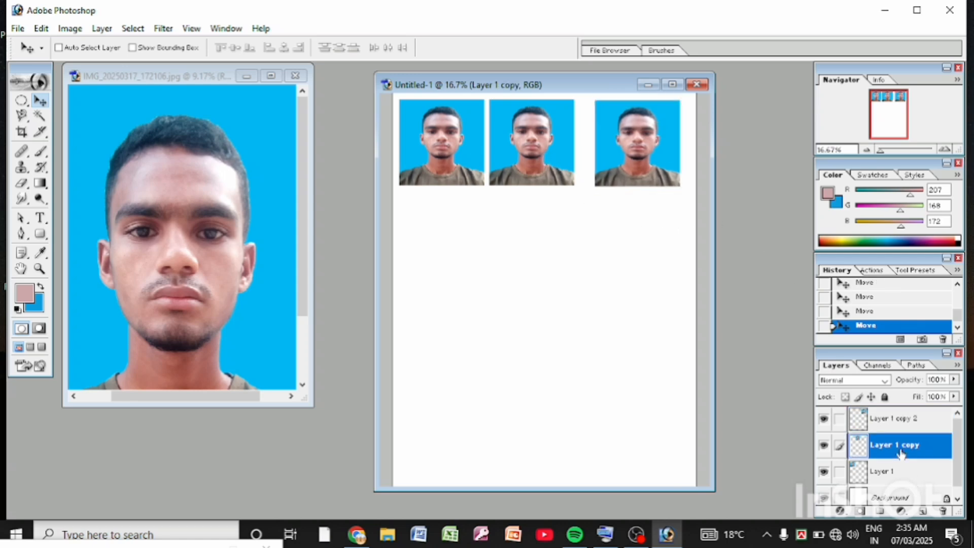
mouse_move(529, 163)
mouse_down()
mouse_move(543, 163)
mouse_move(539, 153)
mouse_move(539, 162)
mouse_up()
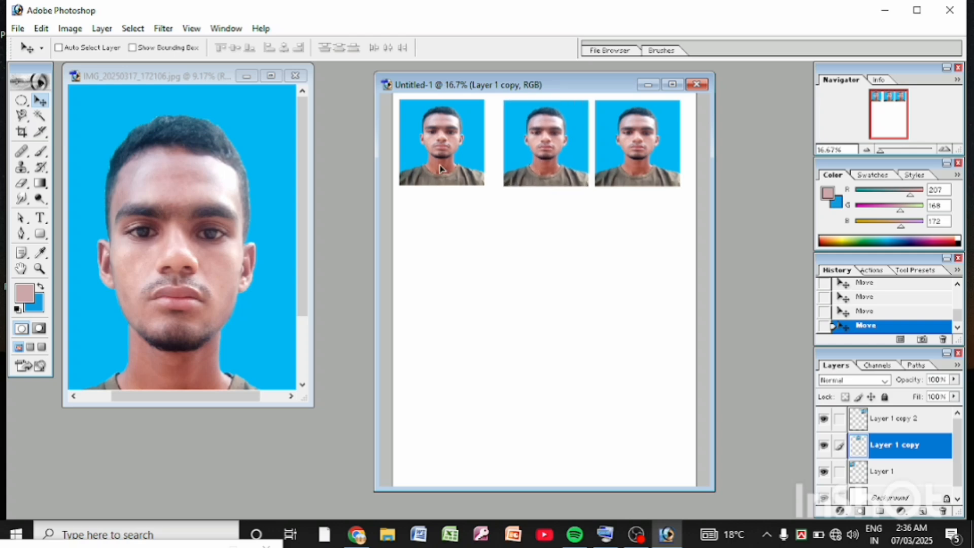
drag(440, 165, 443, 164)
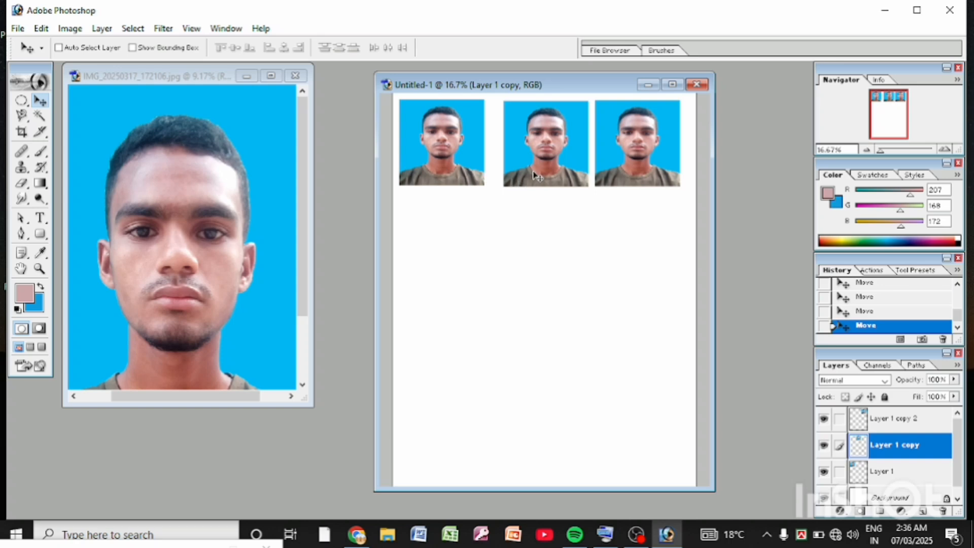
key(Up)
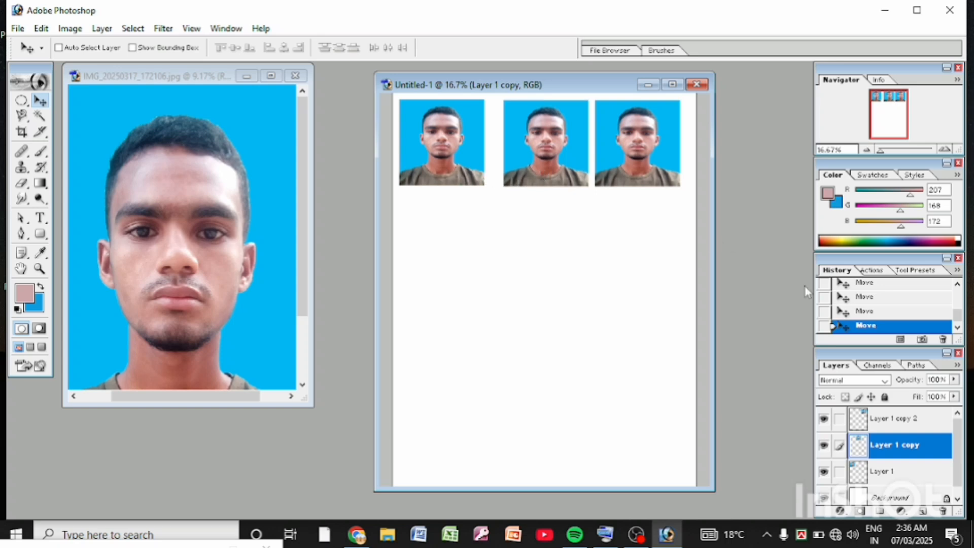
click(878, 476)
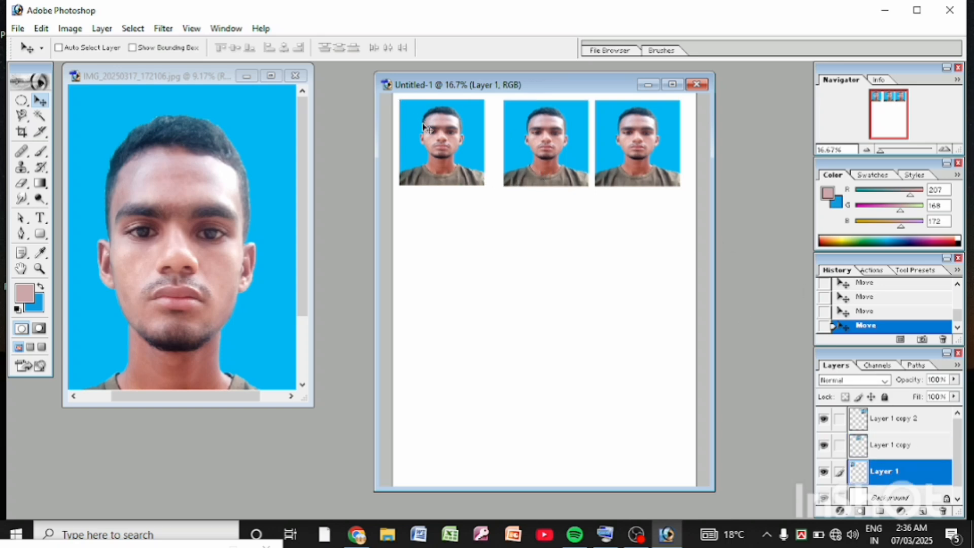
drag(435, 129, 449, 131)
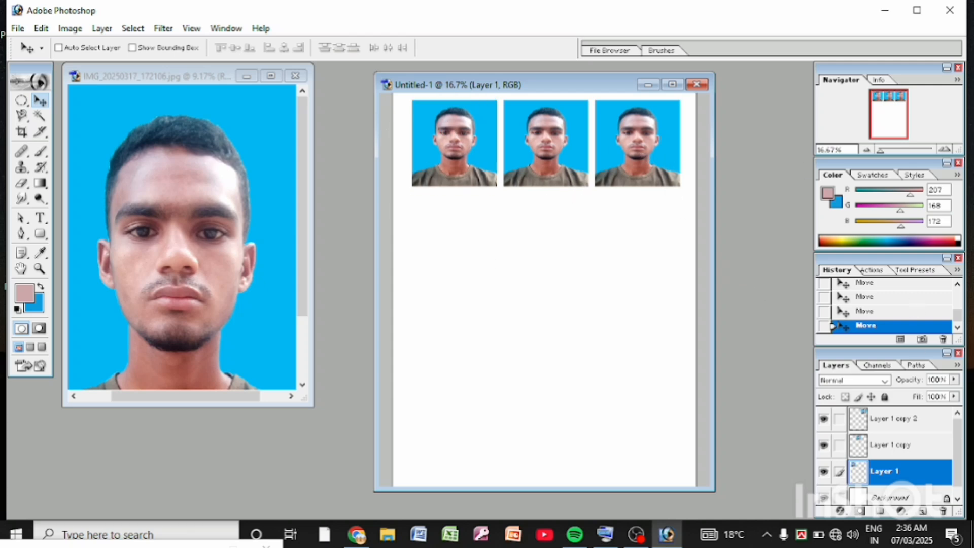
Step: Merge the three small portrait layers one after another down into the white page background
scroll(896, 483, down, 1)
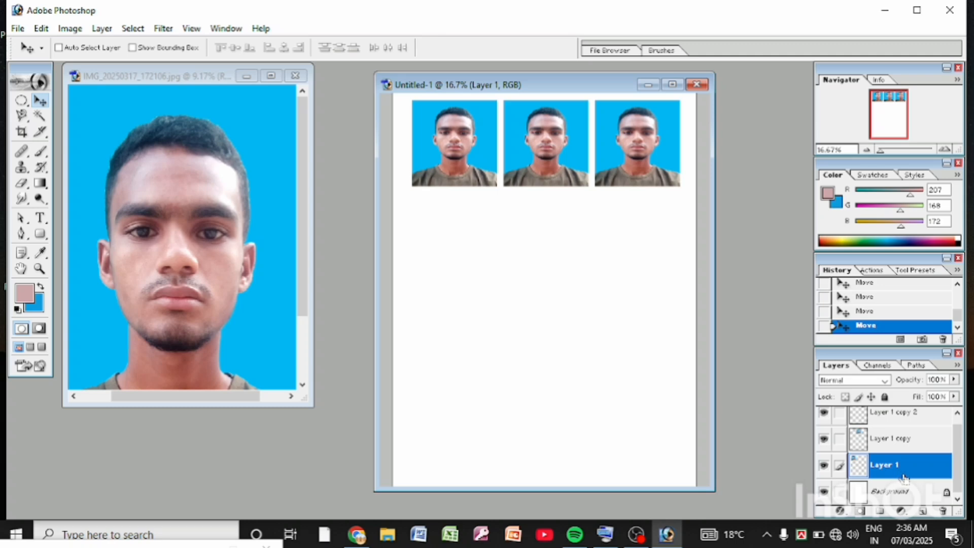
key(ctrl+e)
click(911, 449)
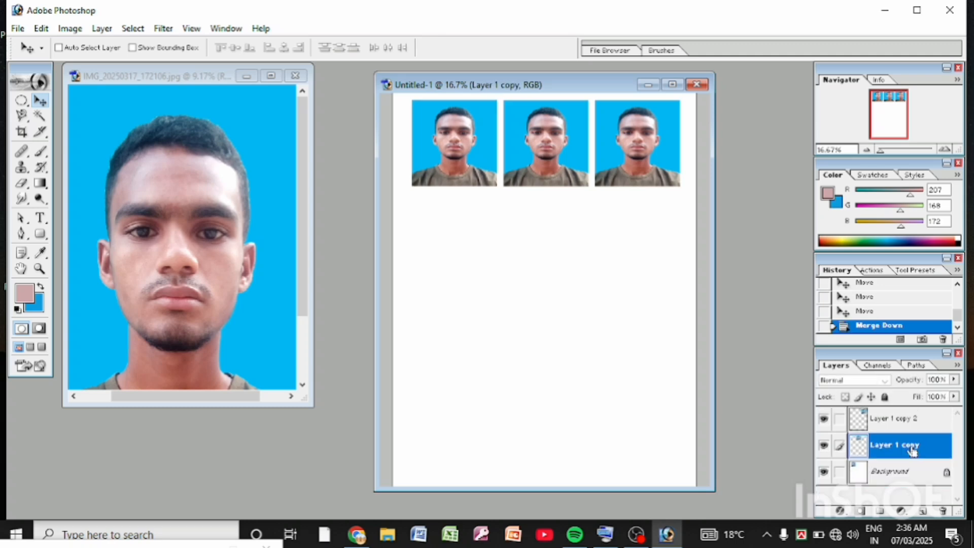
key(ctrl+e)
click(909, 421)
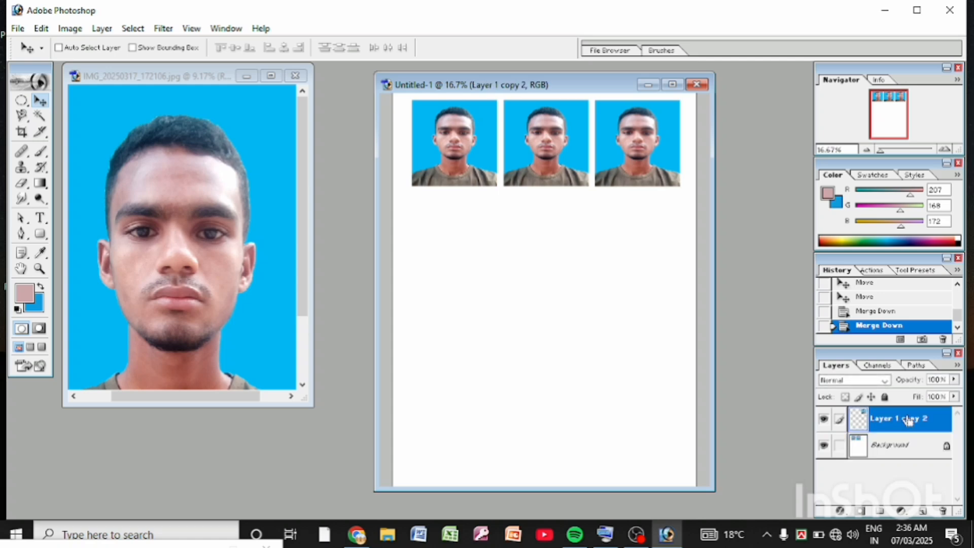
key(ctrl+e)
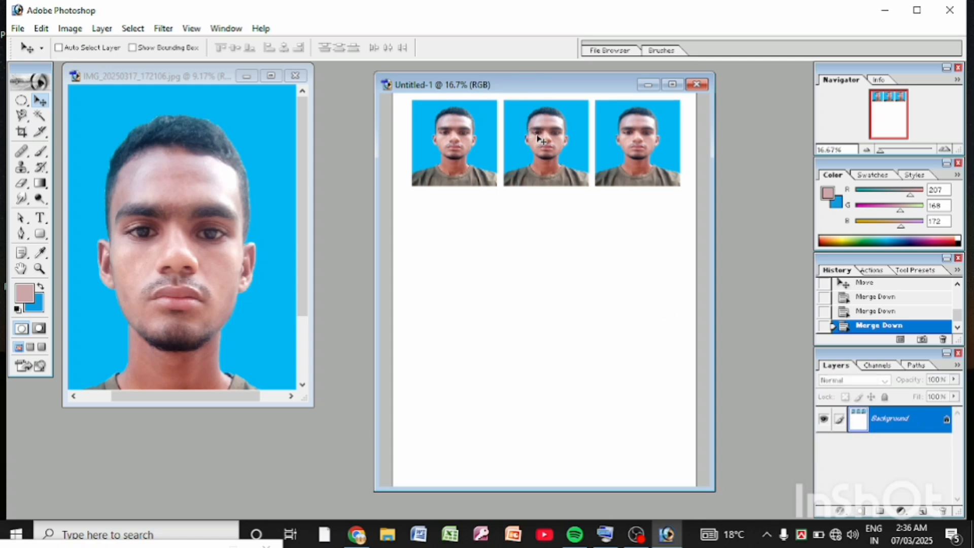
Step: Duplicate the row of three photos below the first and nudge the copy up to leave a narrow gap between rows
drag(539, 135, 542, 236)
key(Up)
key(shift+Up)
key(shift+Up)
key(shift+Up)
key(shift+Up)
key(shift+Up)
key(shift+Up)
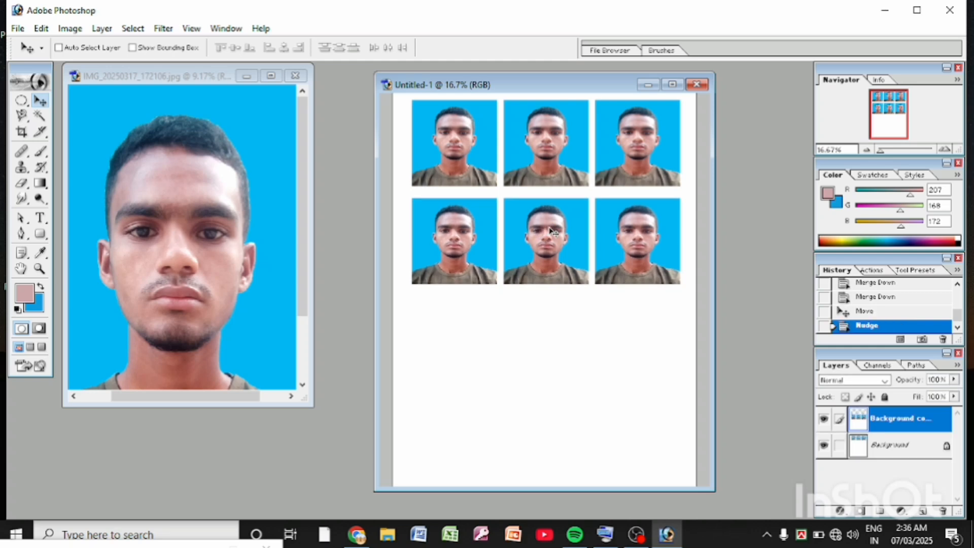
key(shift+Up)
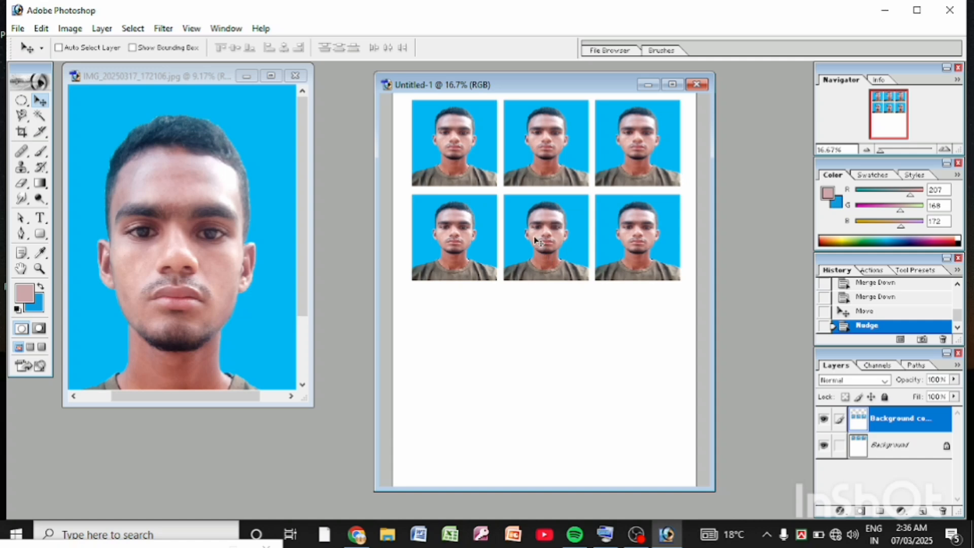
mouse_move(538, 238)
mouse_down()
mouse_move(536, 301)
mouse_move(532, 238)
mouse_up()
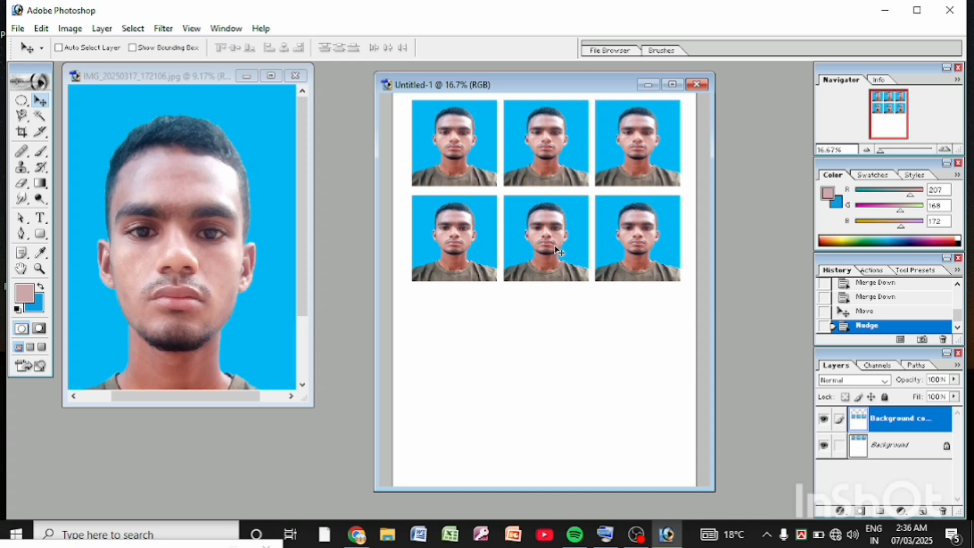
key(Up)
key(Up)
key(Up)
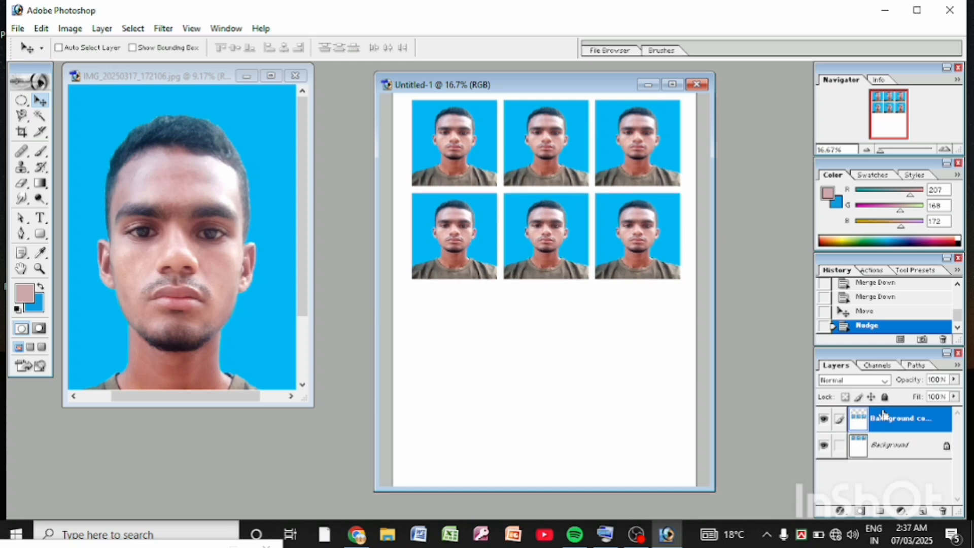
Step: Merge the second row into the background, then duplicate both rows beneath as rows three and four and merge them too
key(ctrl+e)
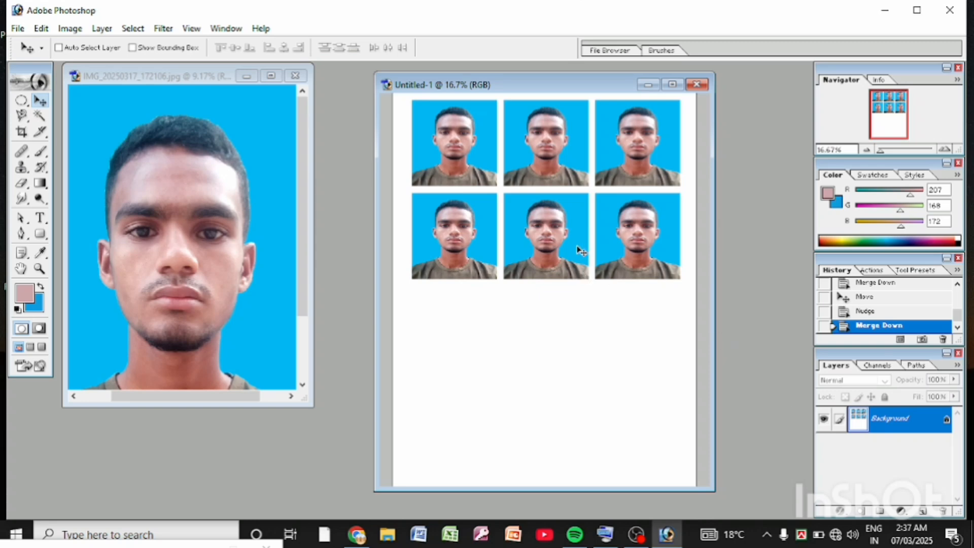
drag(578, 250, 576, 436)
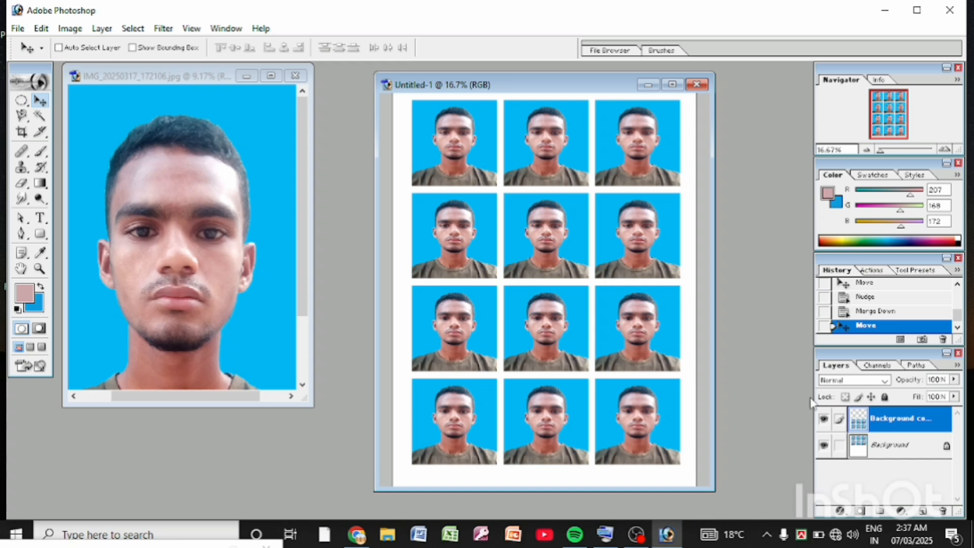
key(ctrl+e)
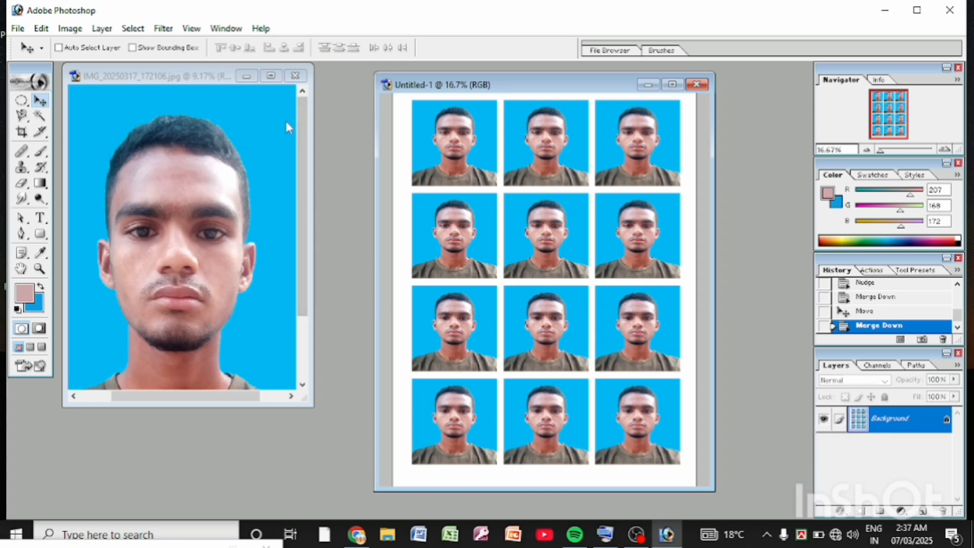
Step: Enlarge the portrait's document window to show the whole photo and arrange it side by side with the photo sheet
drag(313, 298, 385, 299)
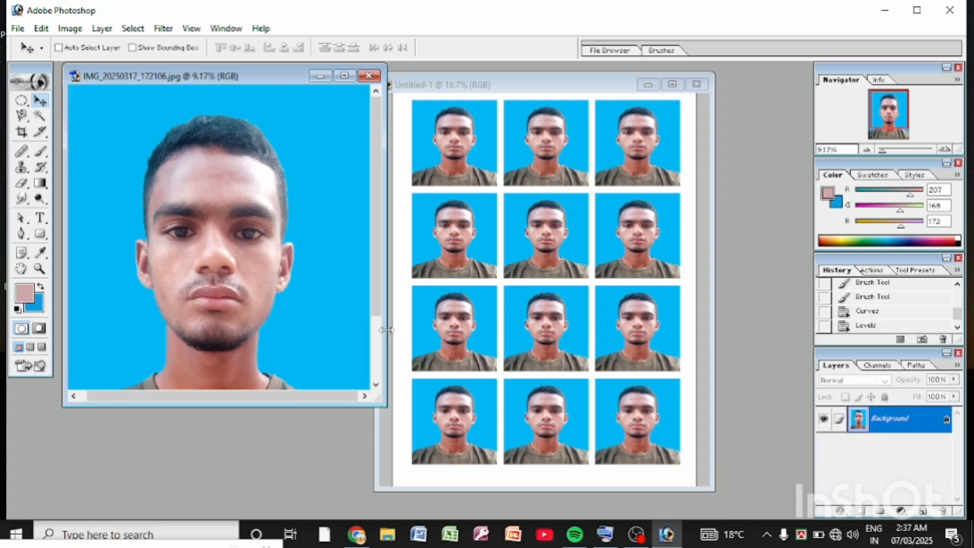
drag(232, 401, 231, 516)
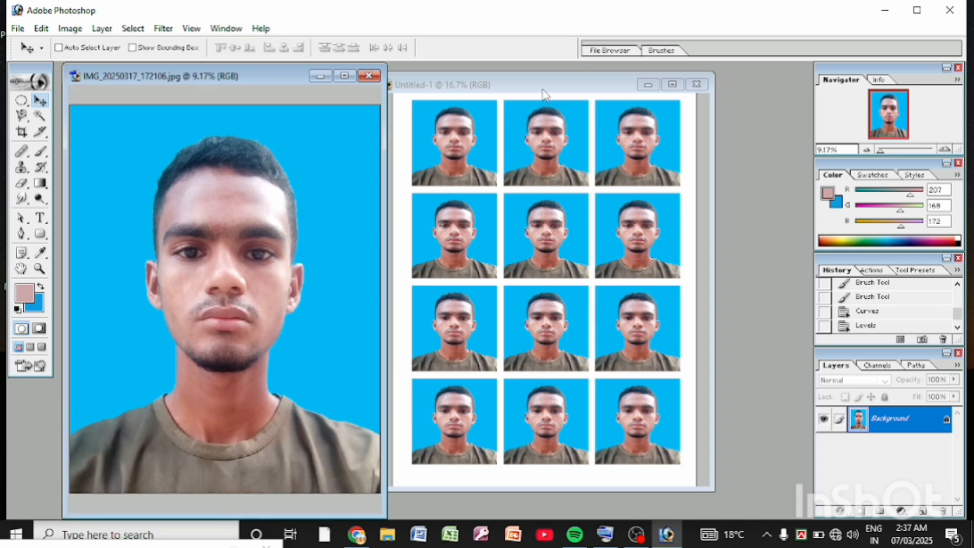
drag(565, 80, 629, 86)
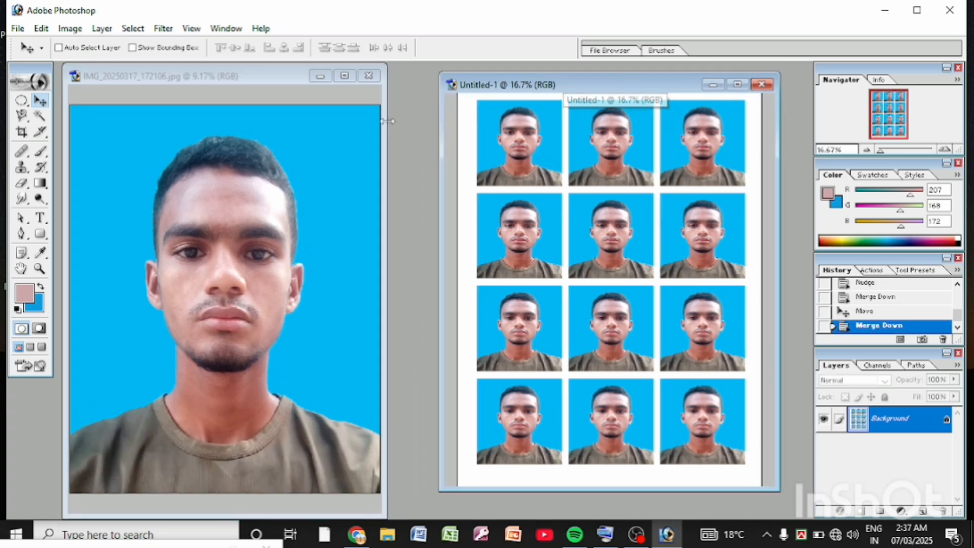
click(260, 71)
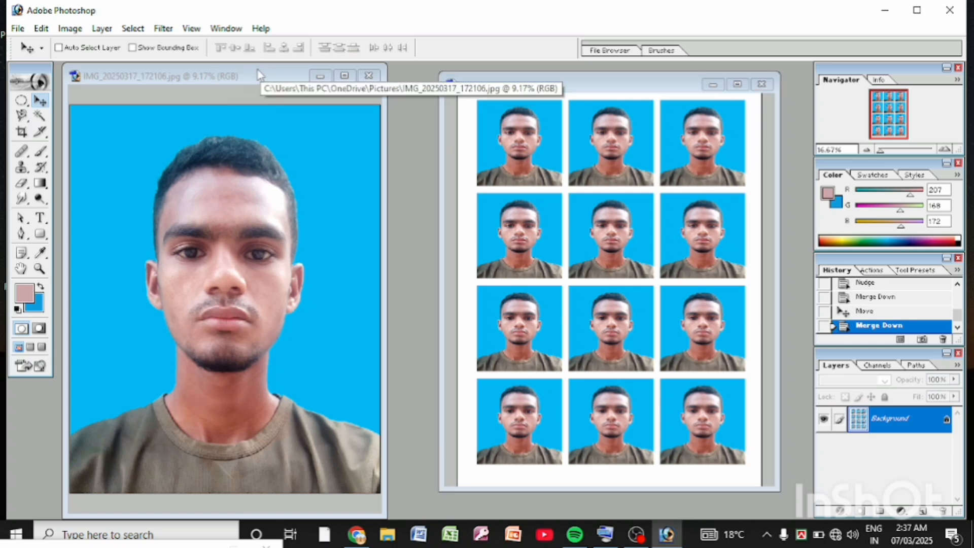
drag(269, 83, 283, 77)
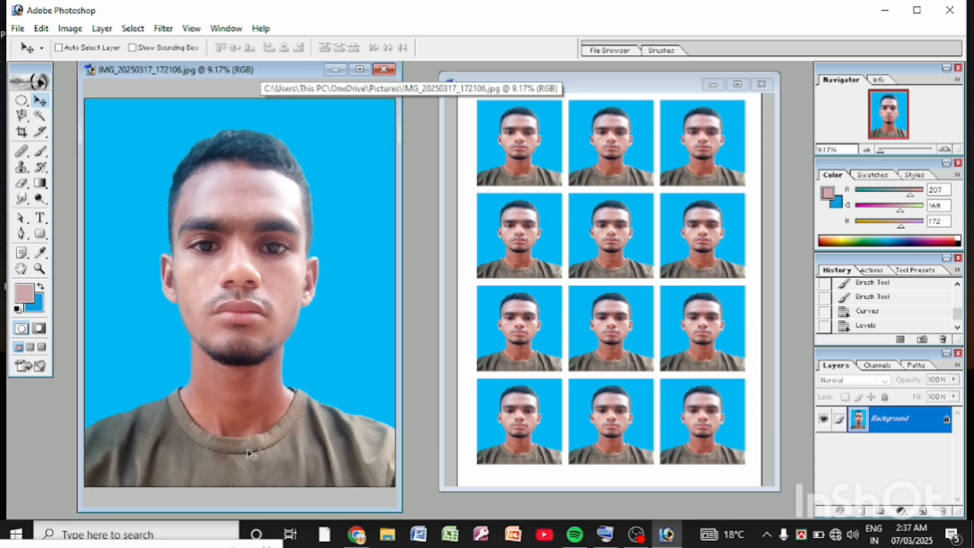
drag(249, 507, 248, 513)
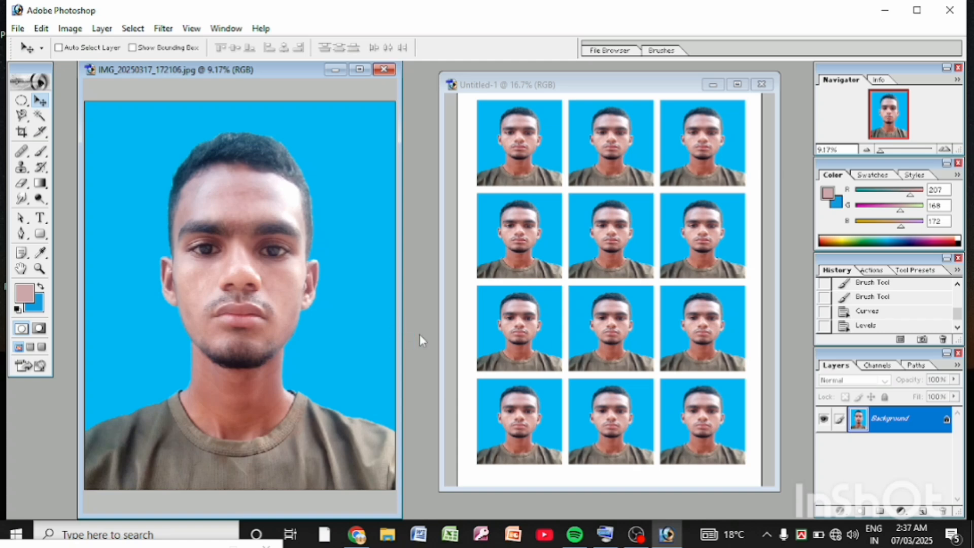
drag(403, 330, 419, 329)
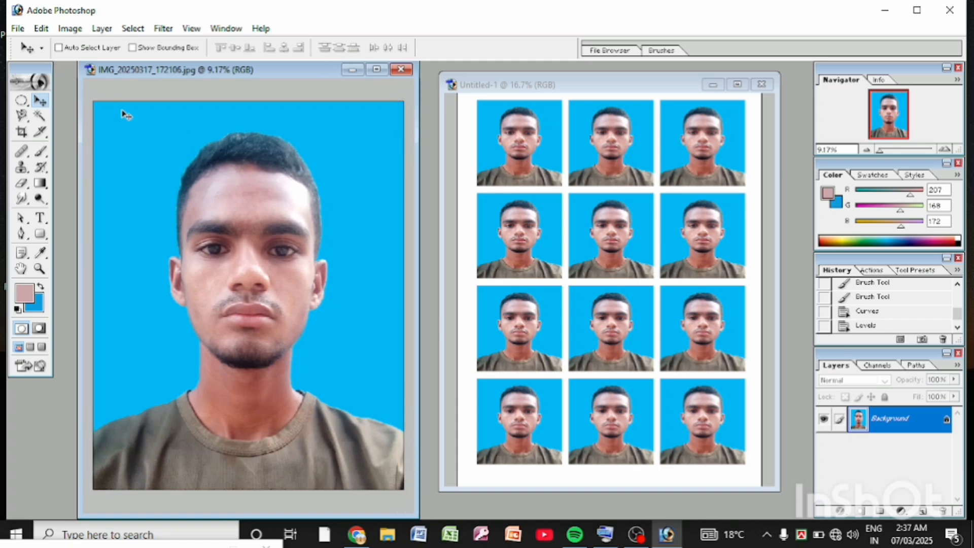
Step: Save the retouched portrait as a JPEG over IMG_20250317_172106 in Pictures with Maximum quality
click(18, 28)
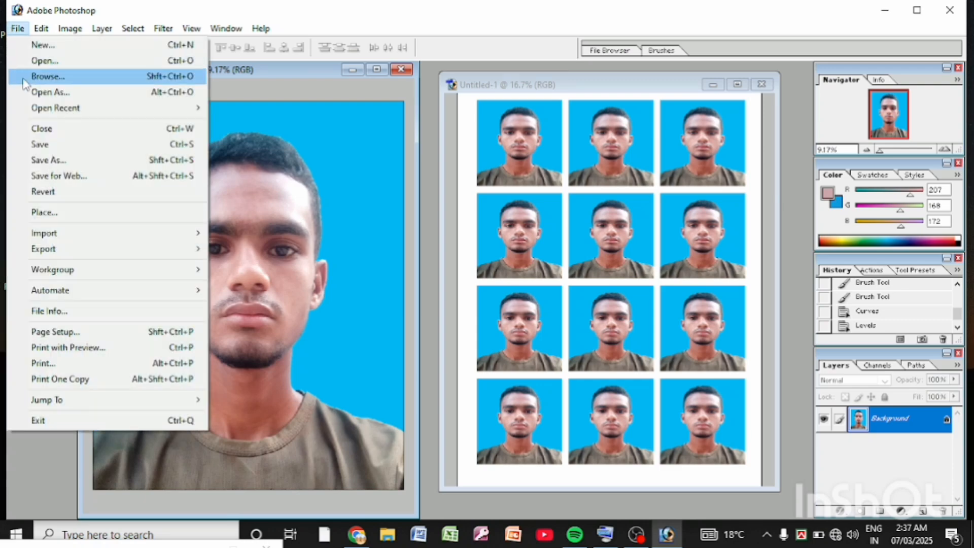
click(51, 160)
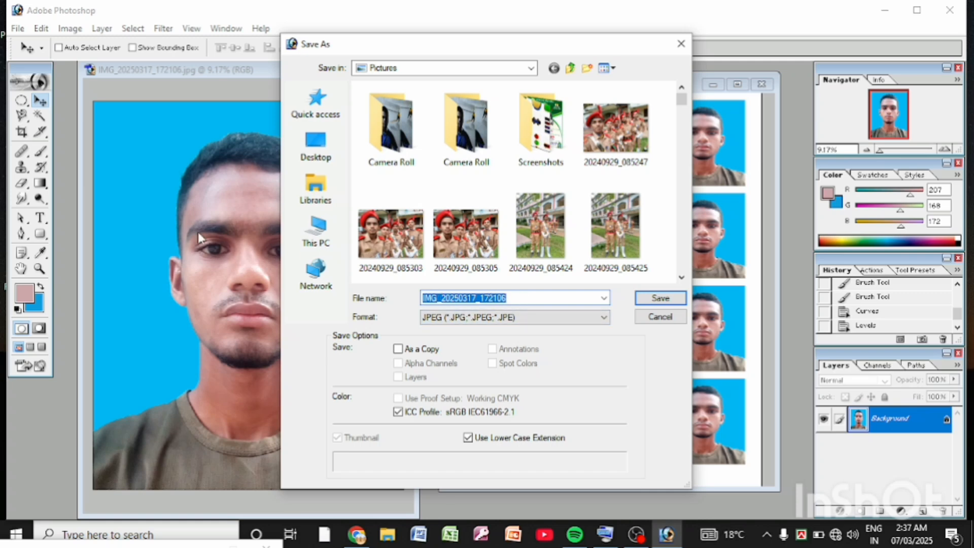
click(658, 304)
click(461, 212)
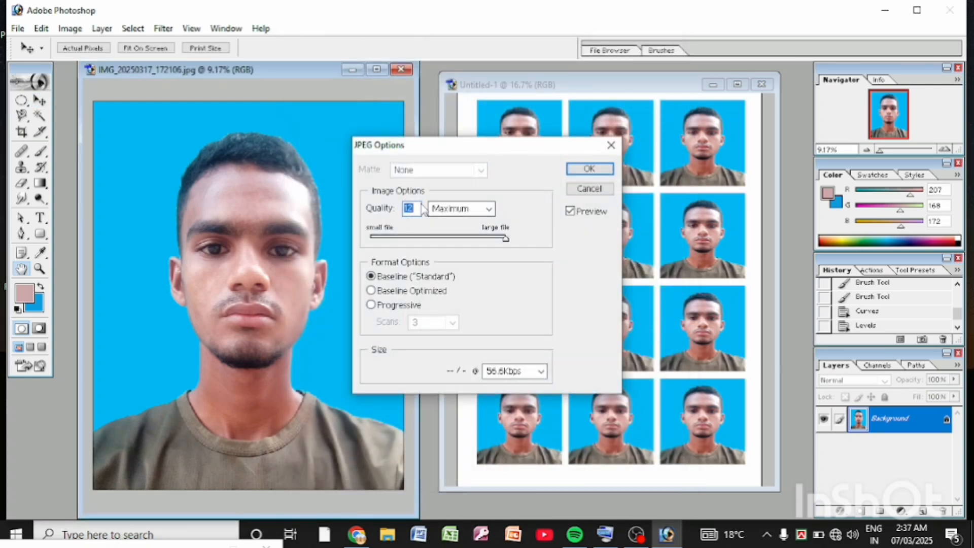
click(490, 209)
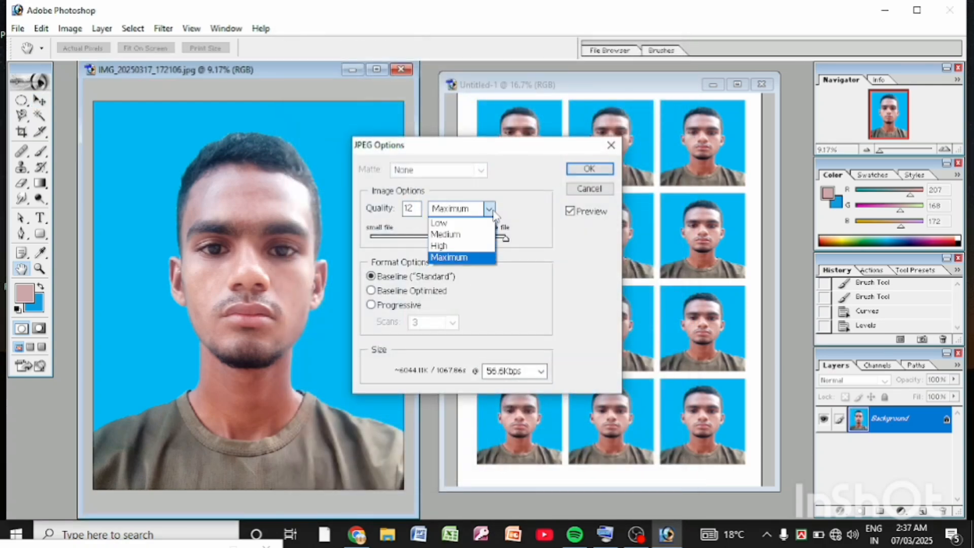
click(457, 257)
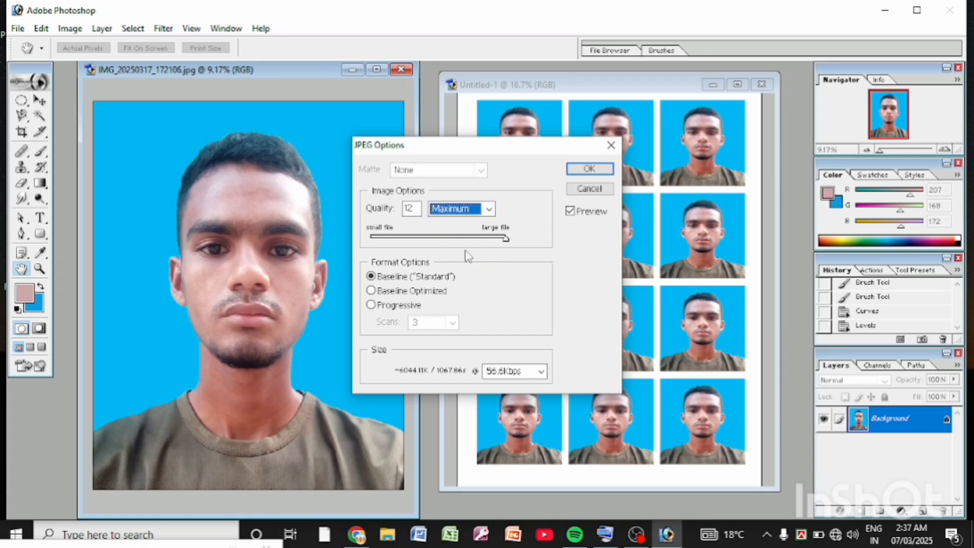
click(589, 168)
key(v)
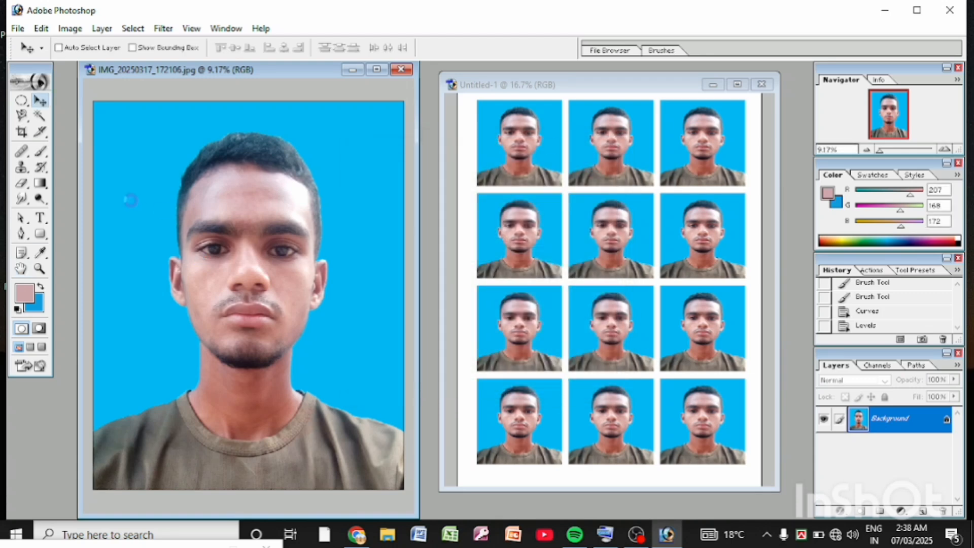
Step: Examine the print settings for the twelve-photo sheet and close them without printing
click(648, 91)
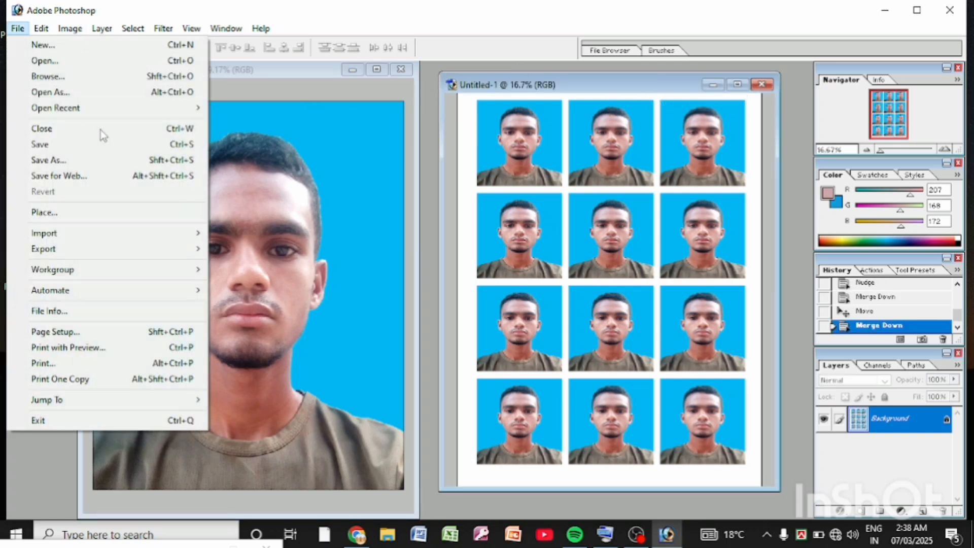
click(80, 363)
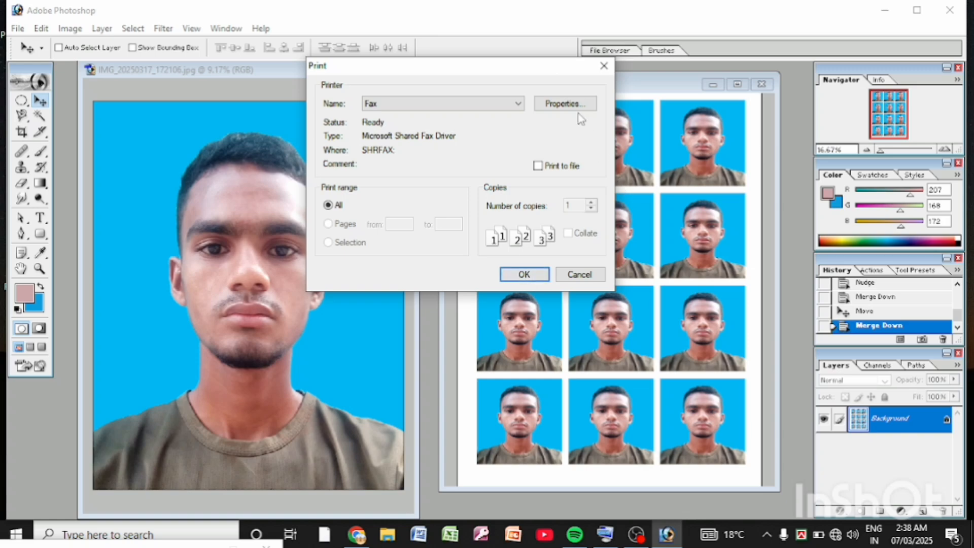
drag(534, 71, 461, 258)
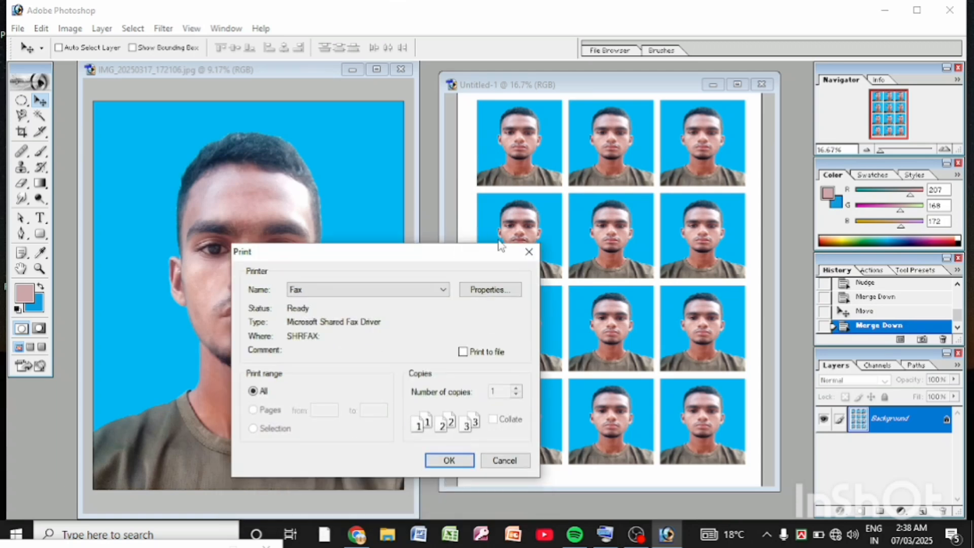
click(528, 252)
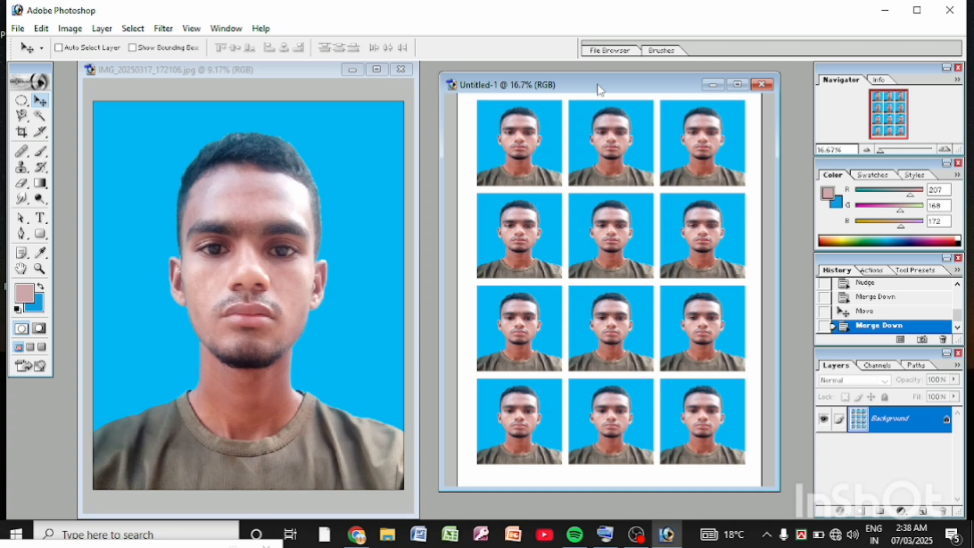
mouse_move(597, 86)
mouse_down()
mouse_move(570, 104)
mouse_move(586, 100)
mouse_up()
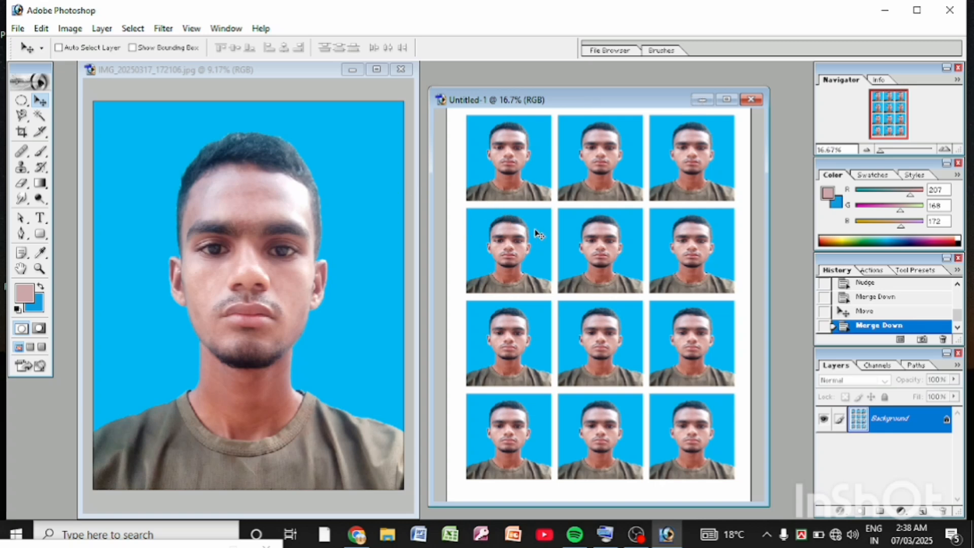